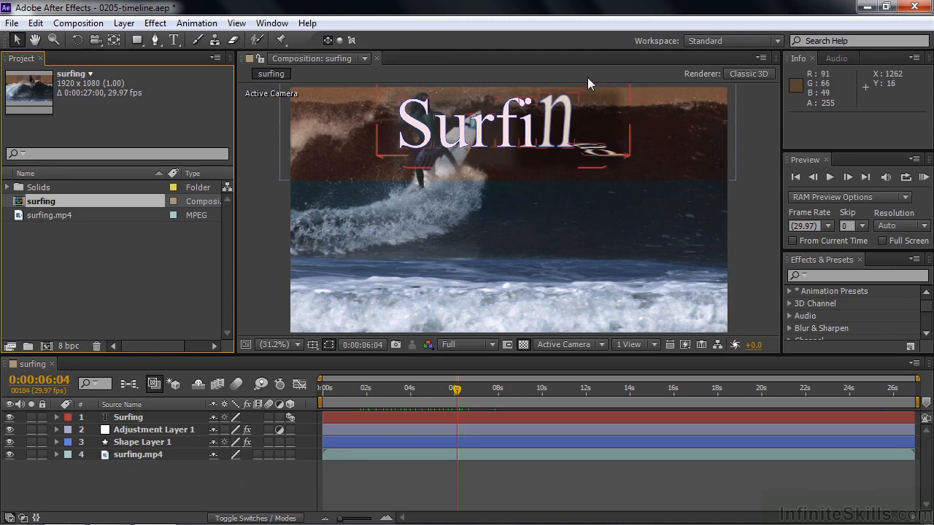
# Step: Reset the Standard workspace to its original layout
pyautogui.click(776, 42)
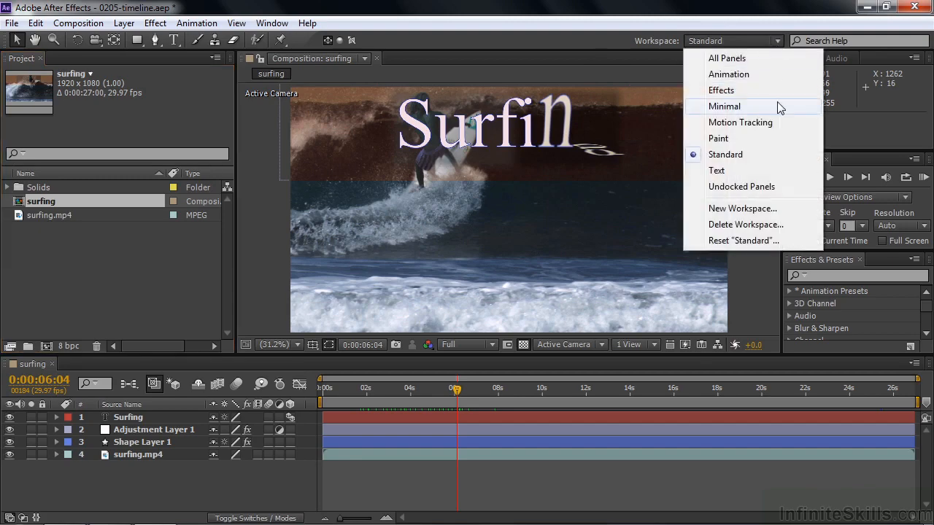
pyautogui.click(745, 241)
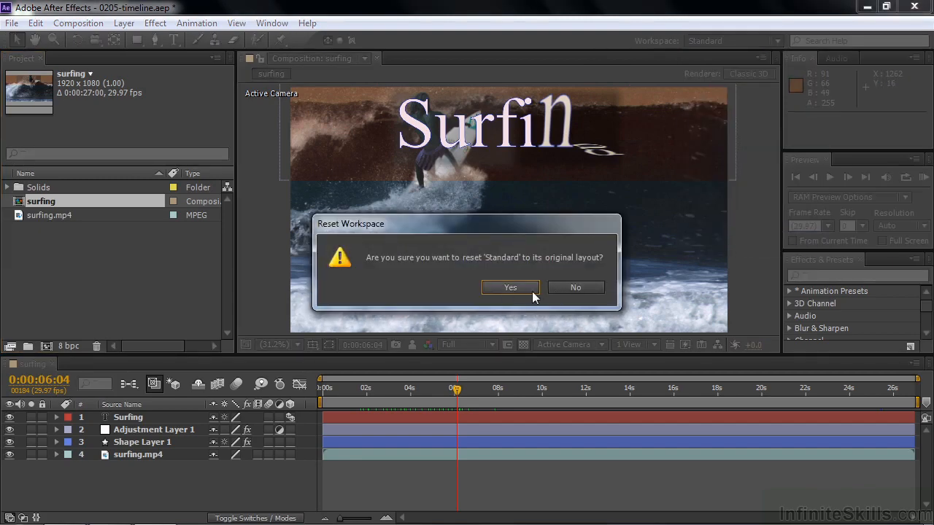
pyautogui.click(506, 286)
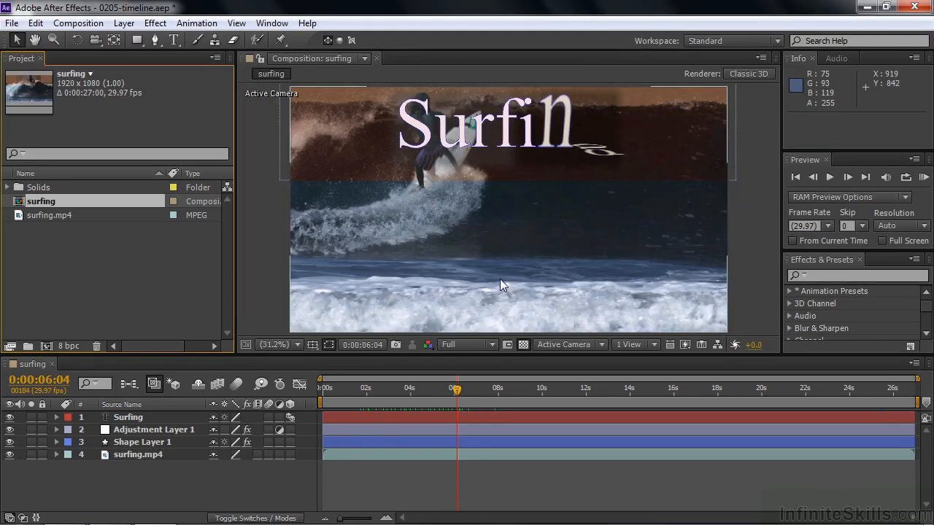
# Step: Scrub the surfing composition back to 0:00:04:17 and look over the additional information columns of the project items
pyautogui.click(454, 389)
pyautogui.moveTo(444, 398); pyautogui.dragTo(422, 390)
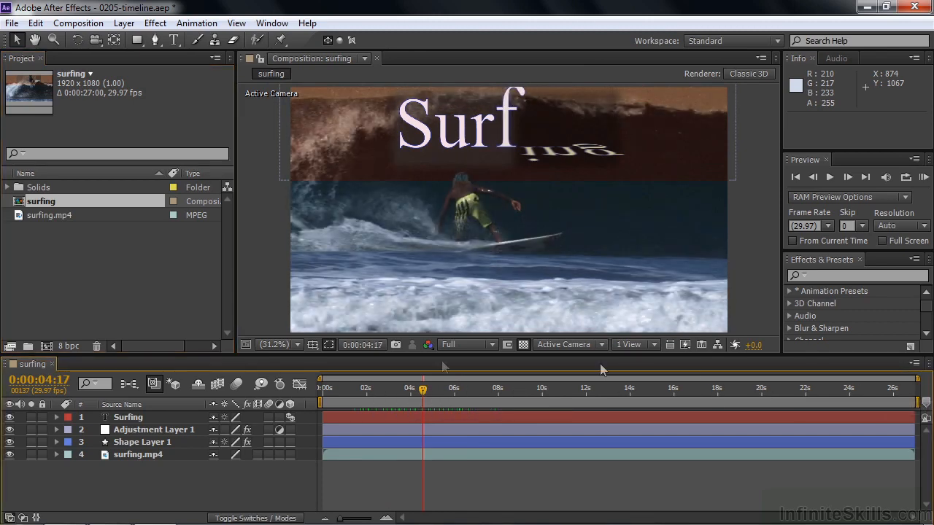
pyautogui.moveTo(164, 347); pyautogui.dragTo(204, 308)
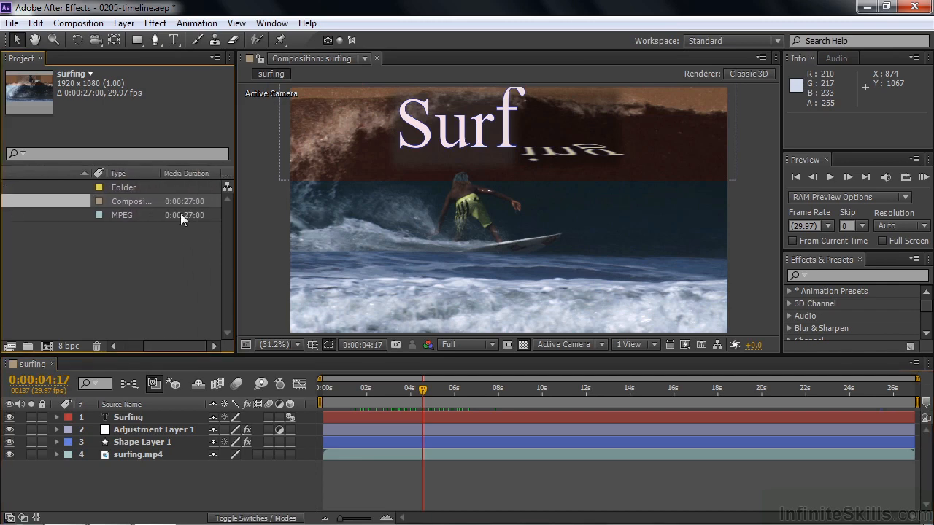
pyautogui.moveTo(184, 345); pyautogui.dragTo(145, 345)
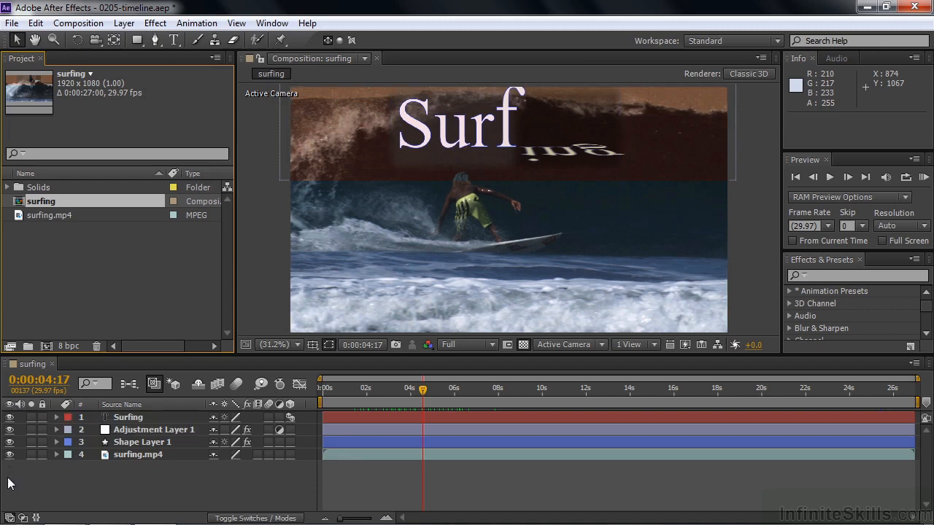
# Step: Preview the composition with the Surfing text hidden, with it soloed alone and together with surfing.mp4, and restore all layers
pyautogui.click(10, 417)
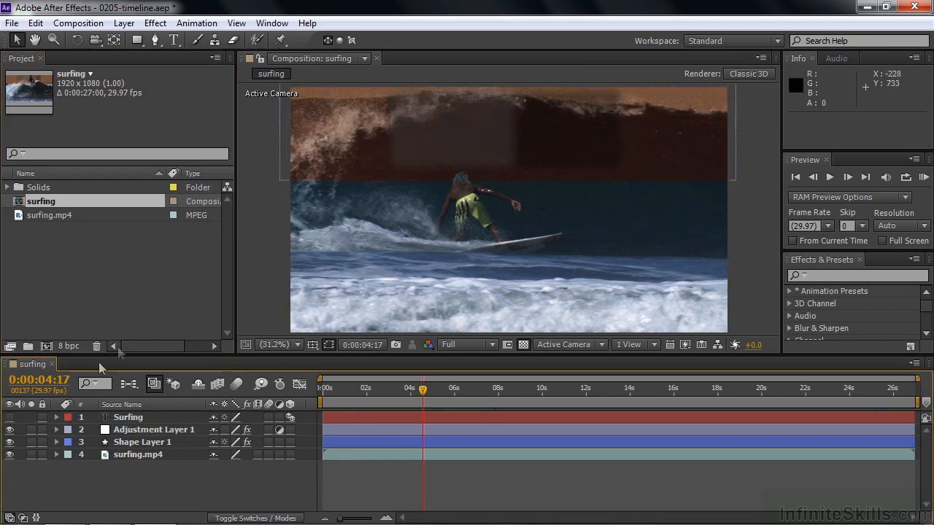
pyautogui.click(10, 417)
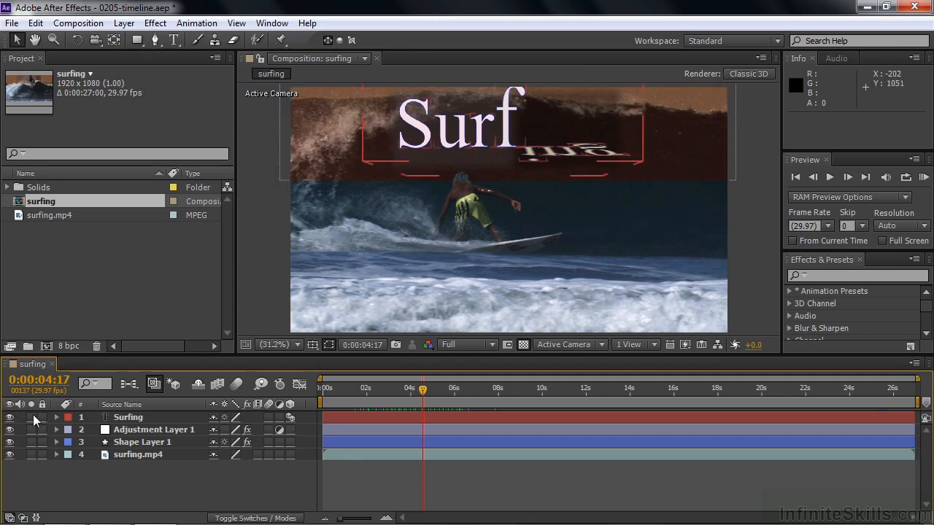
pyautogui.click(31, 417)
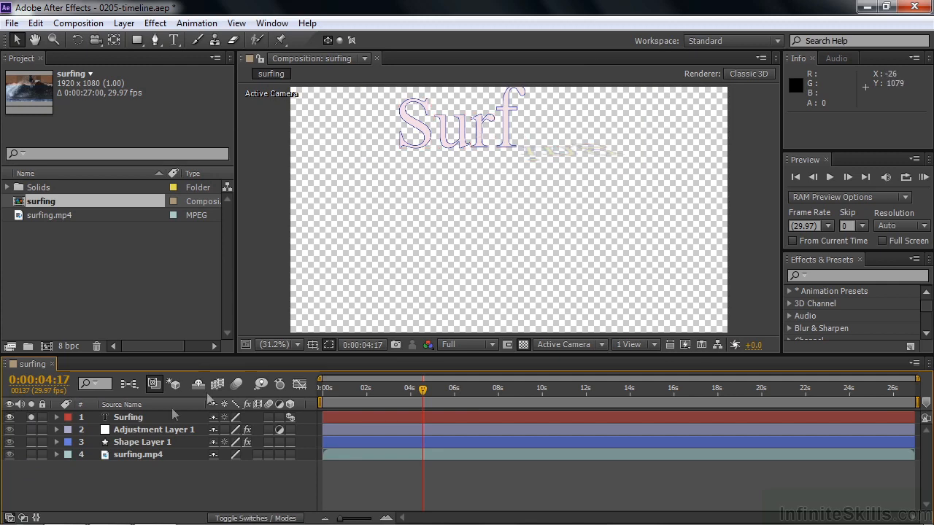
pyautogui.click(31, 453)
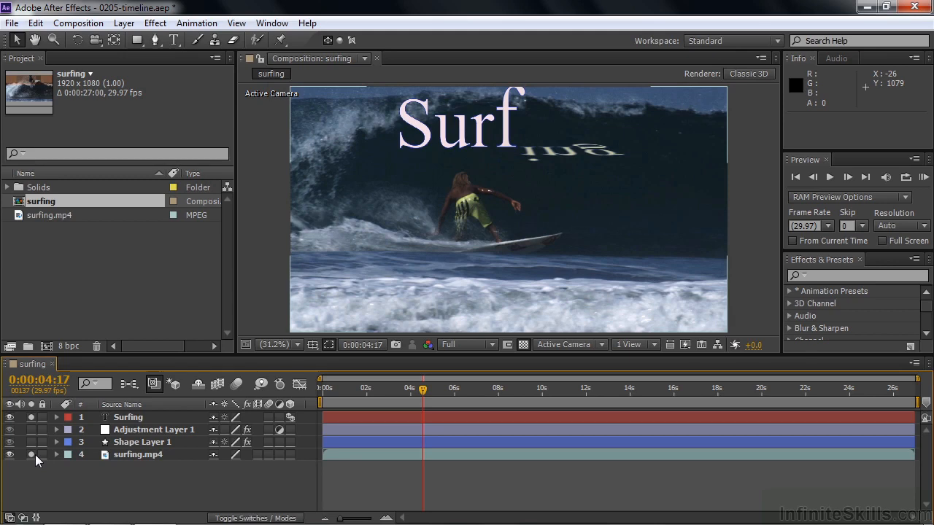
pyautogui.click(30, 453)
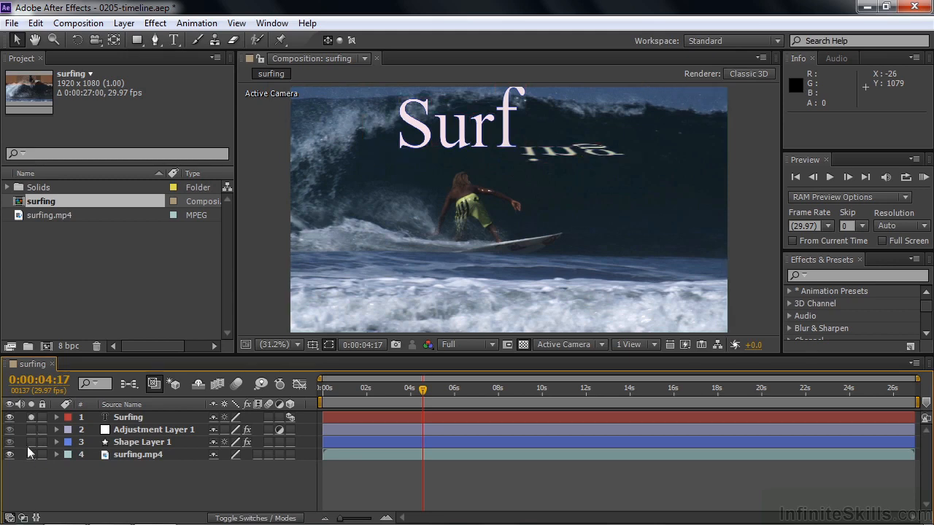
pyautogui.click(31, 417)
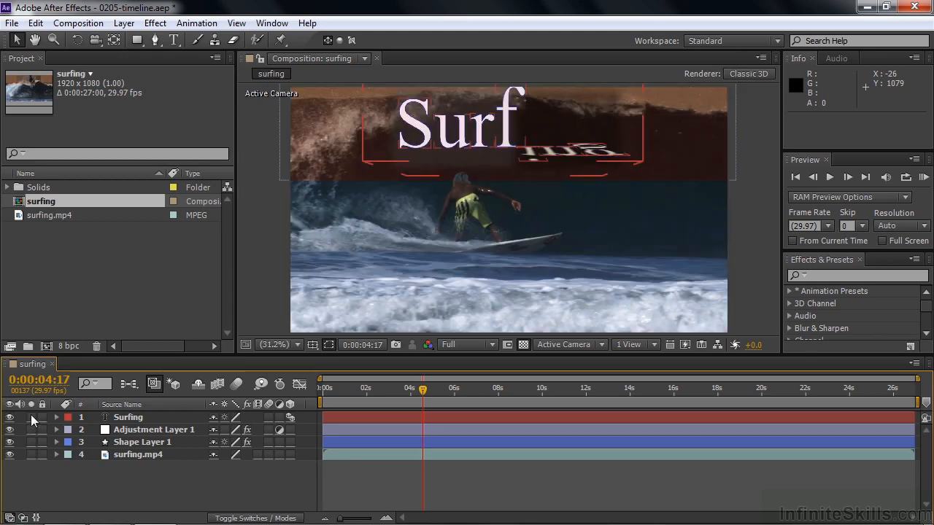
# Step: View the label color choices for the Surfing text layer and leave them without picking one
pyautogui.click(42, 416)
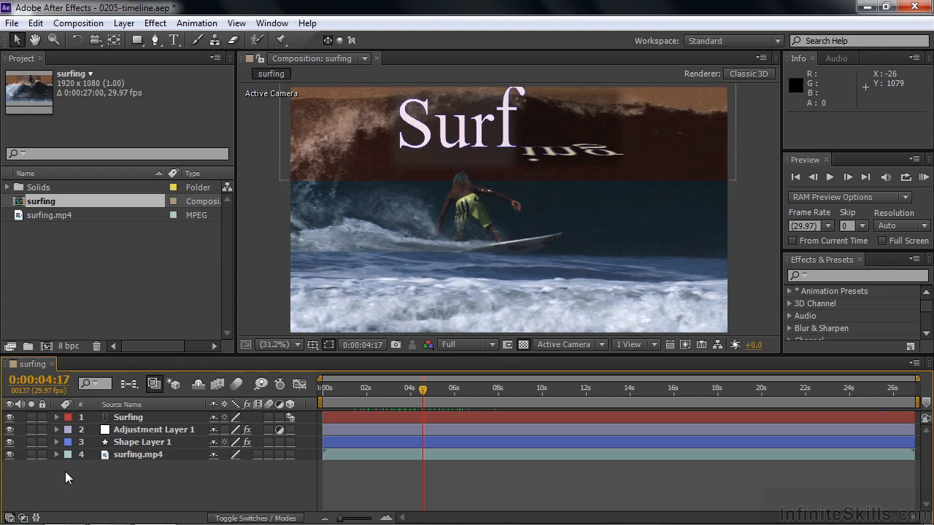
pyautogui.click(68, 417)
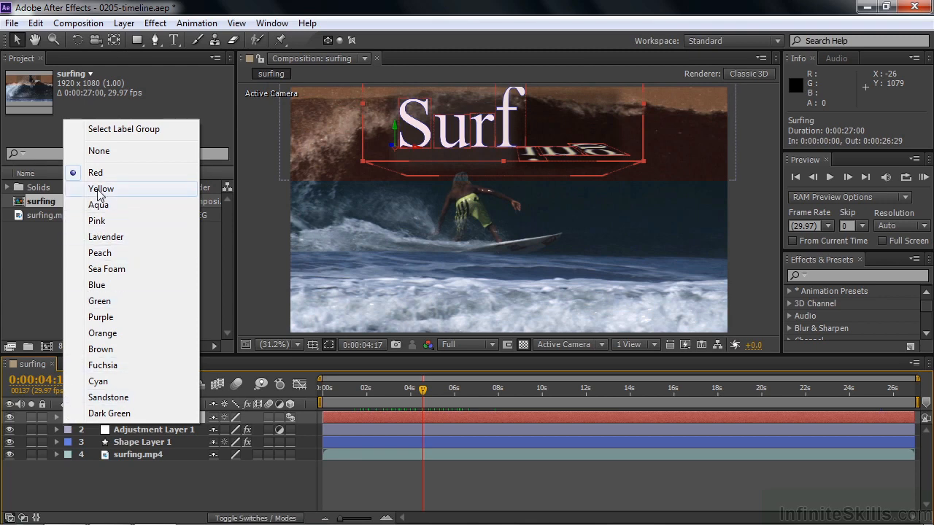
pyautogui.click(110, 478)
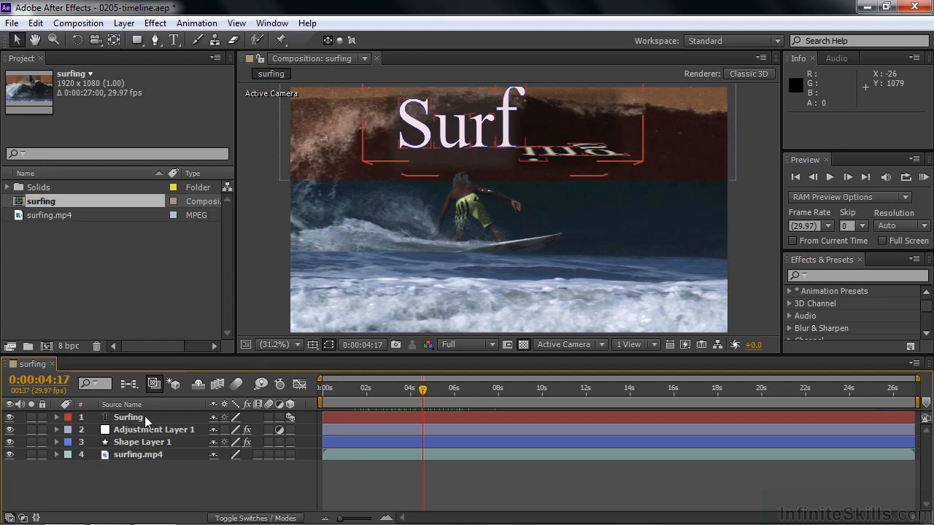
# Step: Move the Surfing text layer below surfing.mp4 in the layer stack and return it to the top
pyautogui.moveTo(124, 421); pyautogui.dragTo(118, 463)
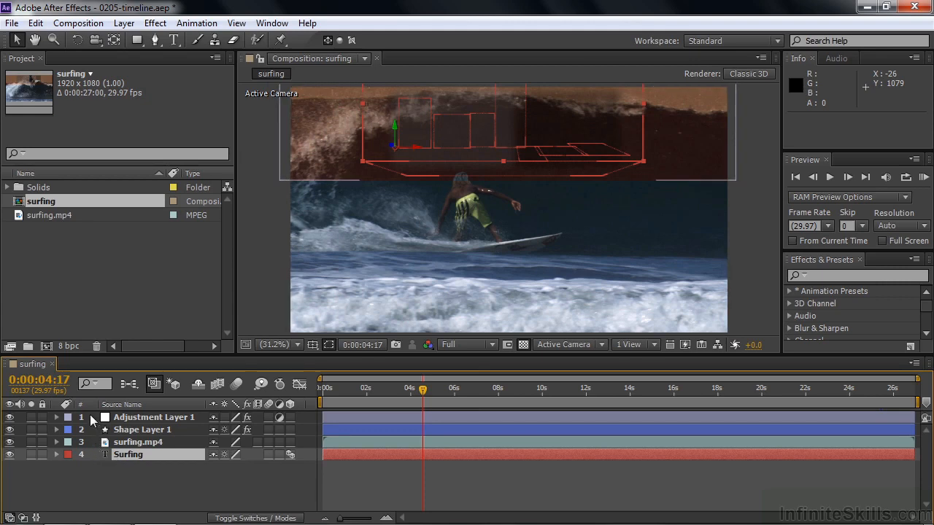
pyautogui.click(119, 456)
pyautogui.moveTo(119, 456); pyautogui.dragTo(119, 417)
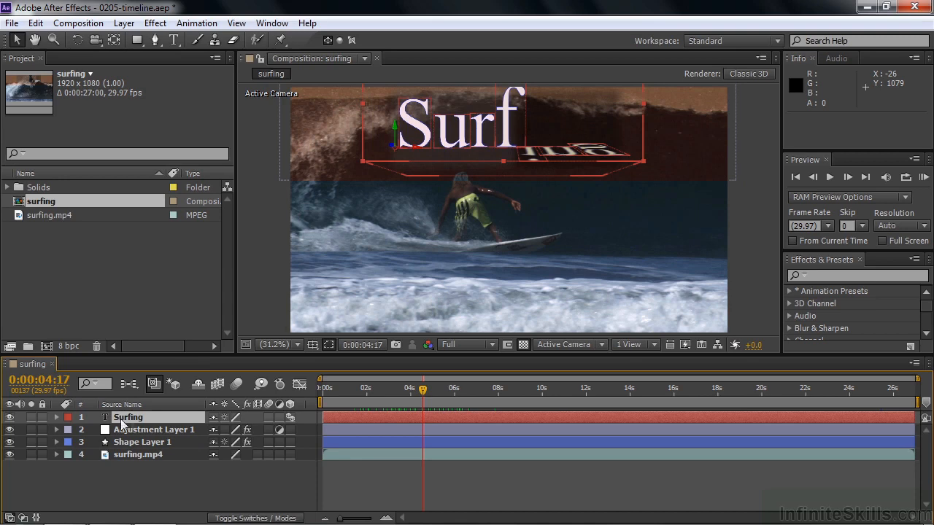
# Step: Switch the layer list to layer names and back to source names, and hide and reveal the shy Surfing layer
pyautogui.click(135, 401)
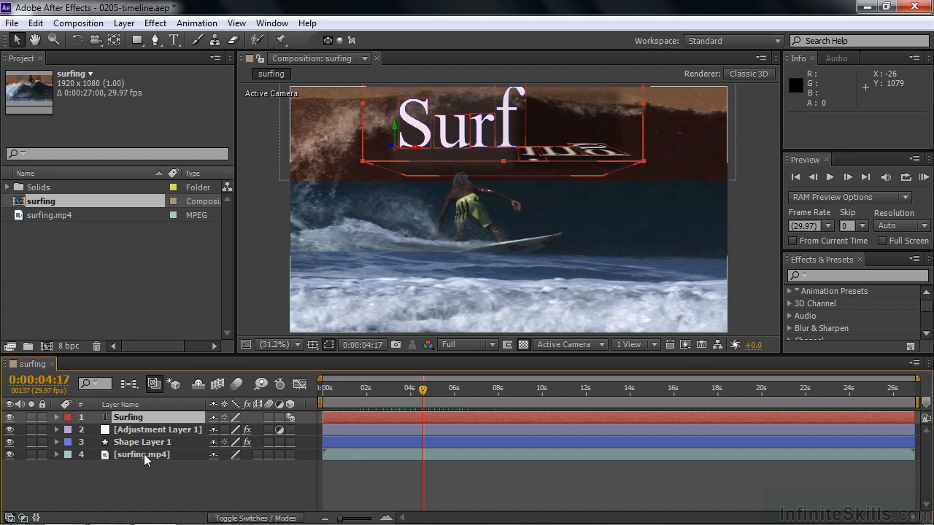
pyautogui.click(154, 403)
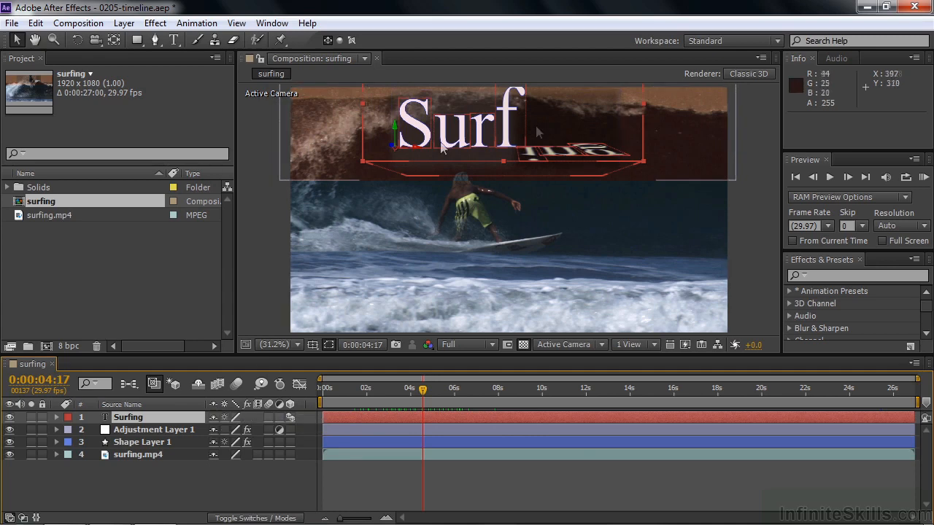
pyautogui.click(197, 385)
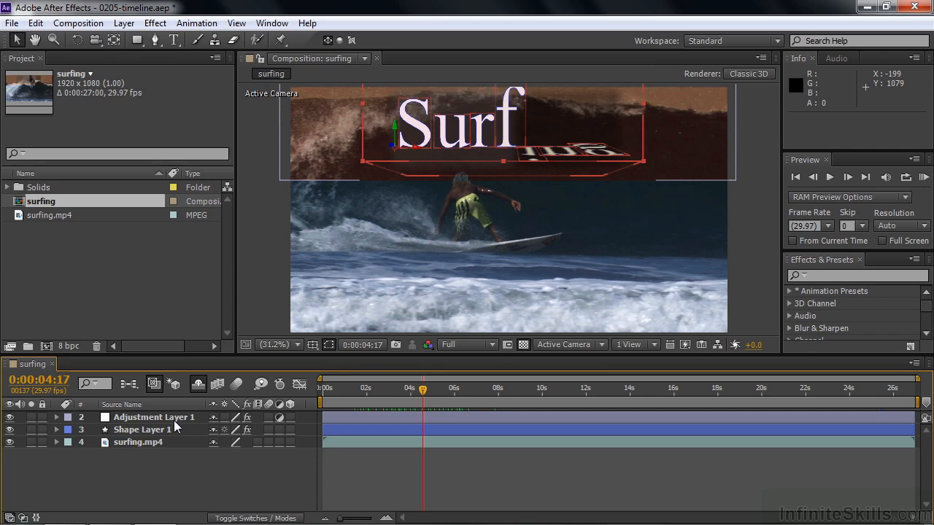
pyautogui.click(198, 384)
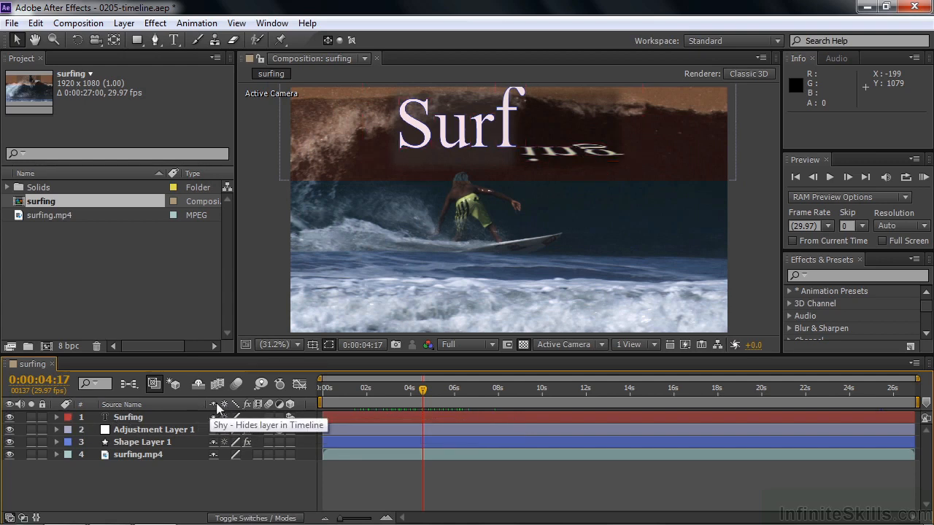
# Step: Turn the effects on Adjustment Layer 1 off and back on to compare the image
pyautogui.click(246, 430)
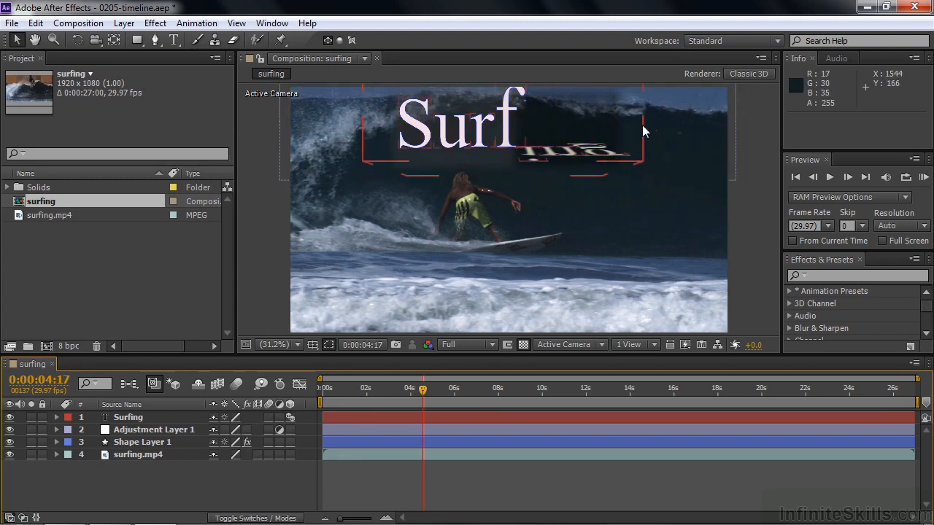
pyautogui.click(247, 429)
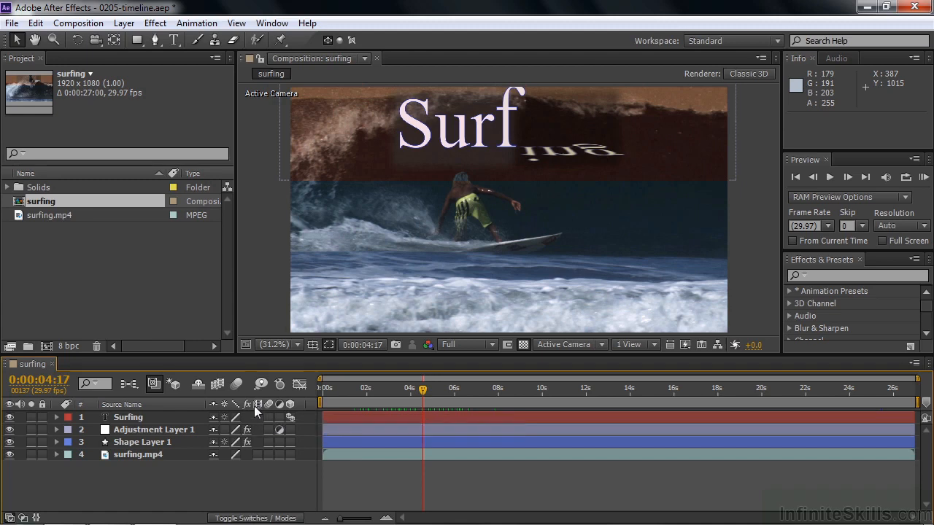
# Step: Try frame blending on the surfing.mp4 layer with composition-wide frame blending enabled, and clear the layer's blending switch
pyautogui.click(256, 454)
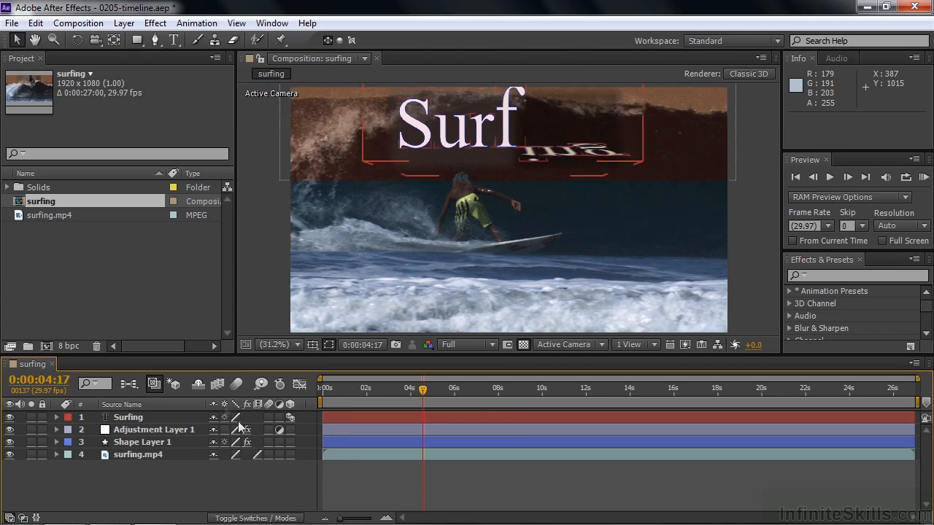
pyautogui.click(216, 384)
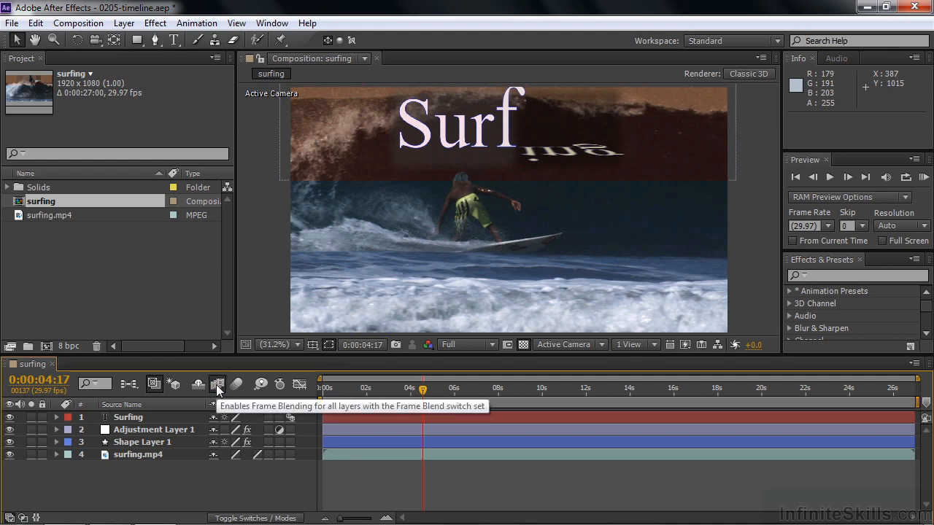
pyautogui.click(256, 455)
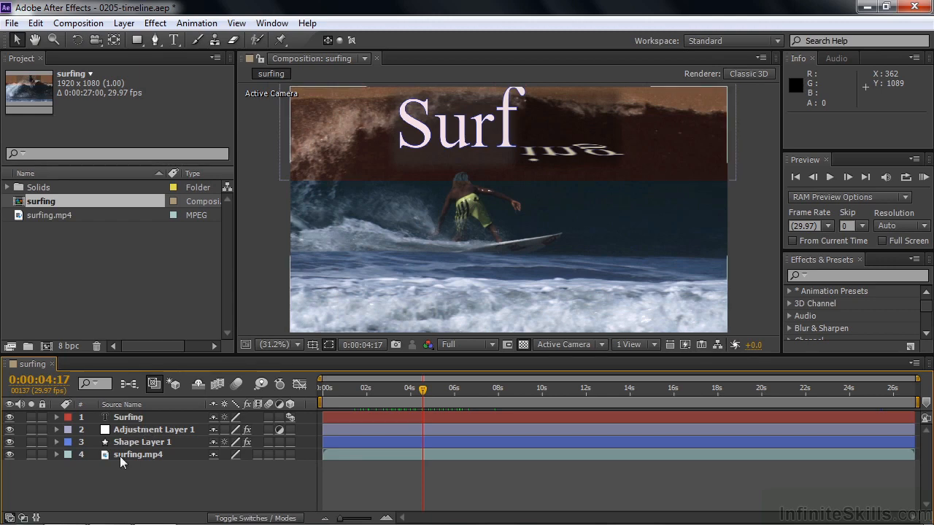
# Step: Try surfing.mp4 as an adjustment layer and Adjustment Layer 1 as a 3D layer, switching each off again
pyautogui.click(279, 454)
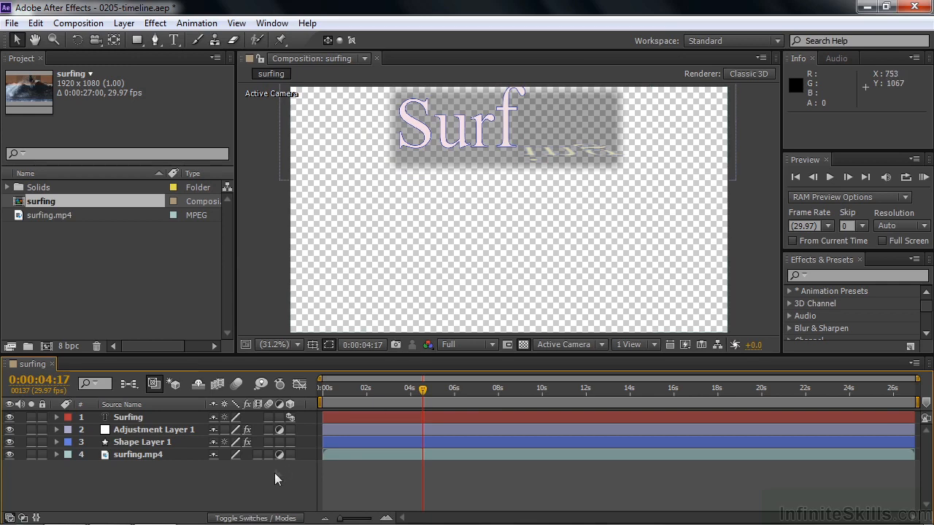
pyautogui.click(279, 454)
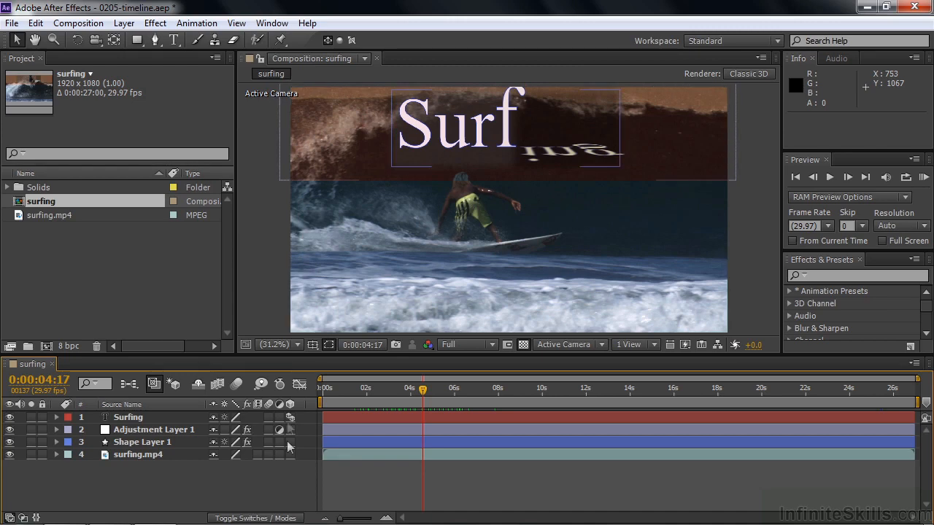
pyautogui.click(290, 429)
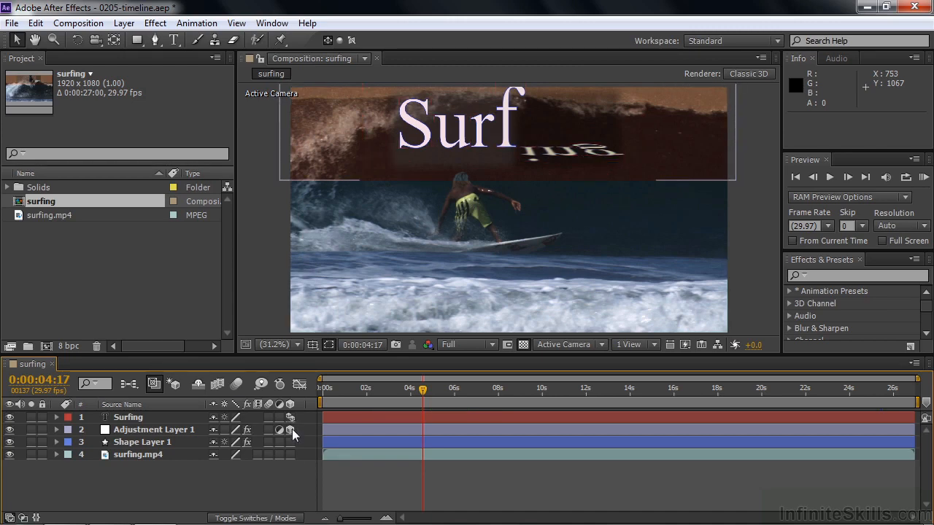
pyautogui.click(292, 428)
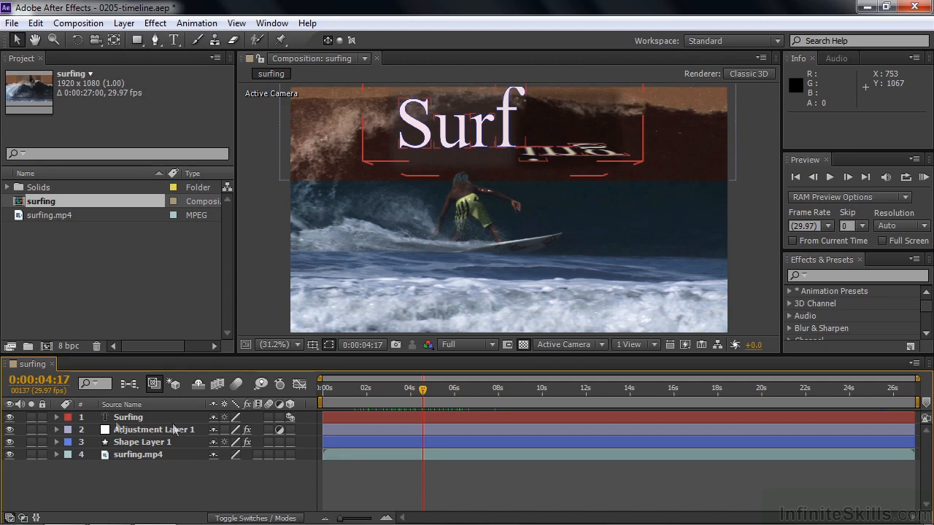
# Step: Expand the Surfing text layer to examine its Animate options, including Enable Per-character 3D, and collapse the layer
pyautogui.click(56, 417)
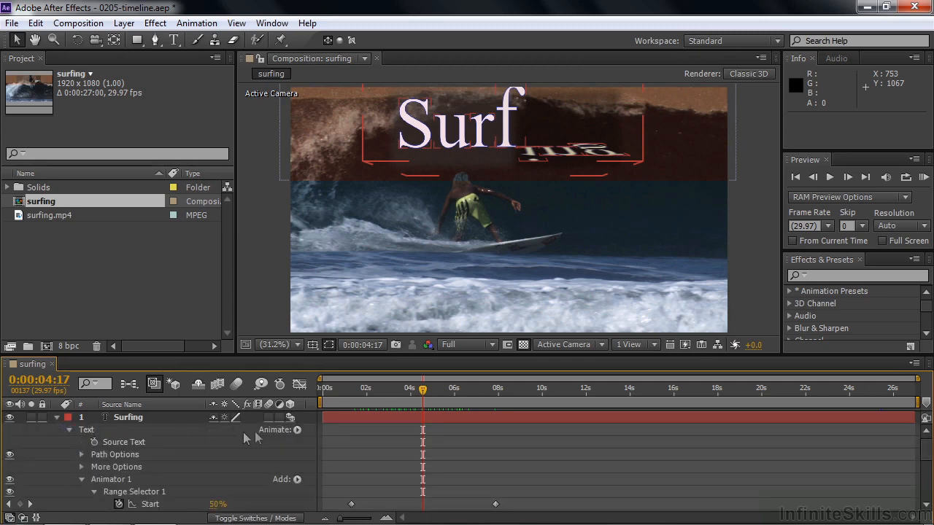
pyautogui.click(297, 429)
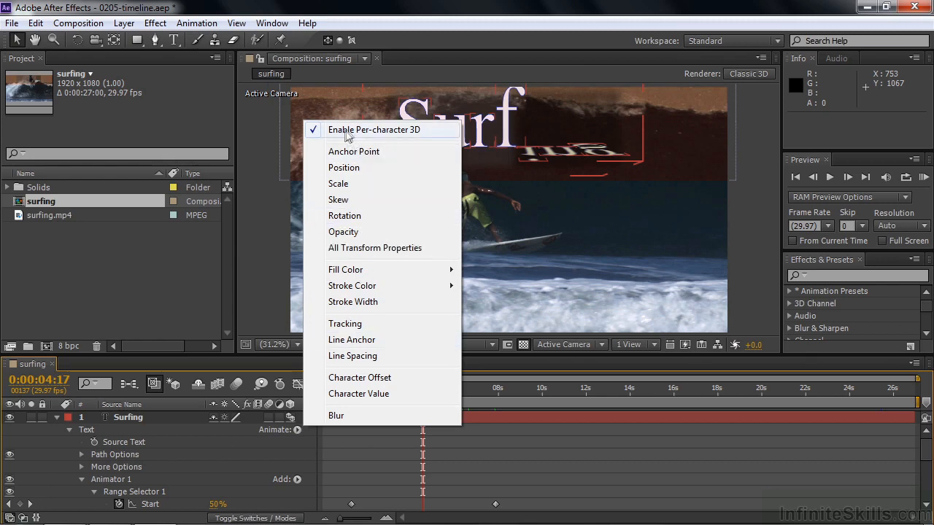
pyautogui.click(57, 417)
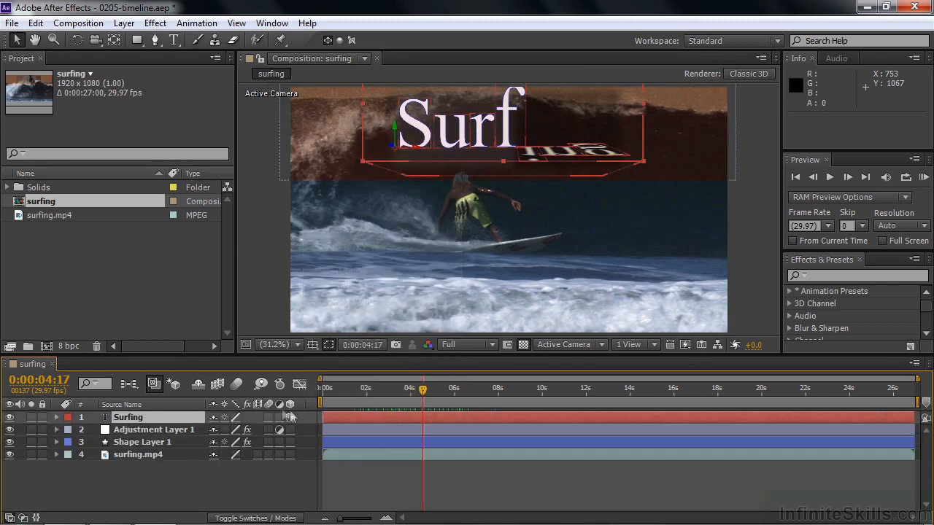
# Step: Move the current time to 0:00:06:04, and collapse and re-expand the Layer Switches pane
pyautogui.moveTo(422, 392); pyautogui.dragTo(456, 400)
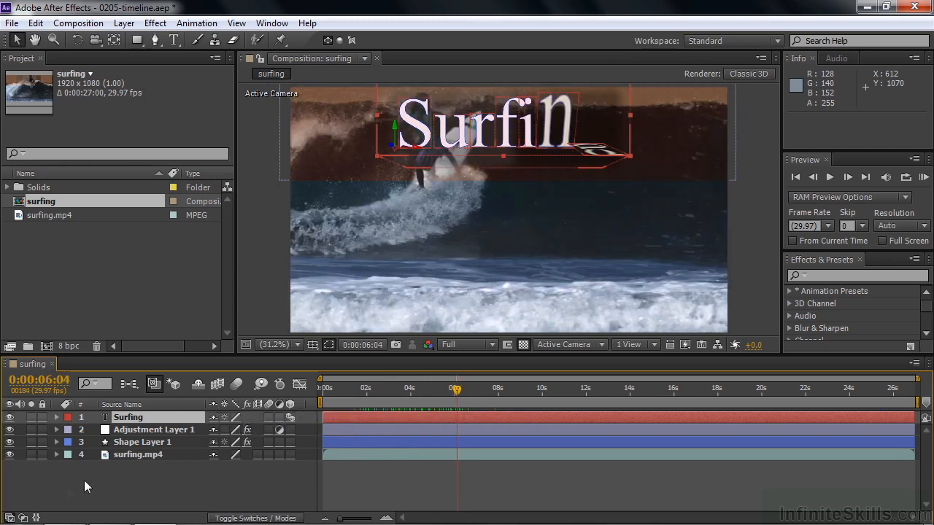
pyautogui.click(9, 519)
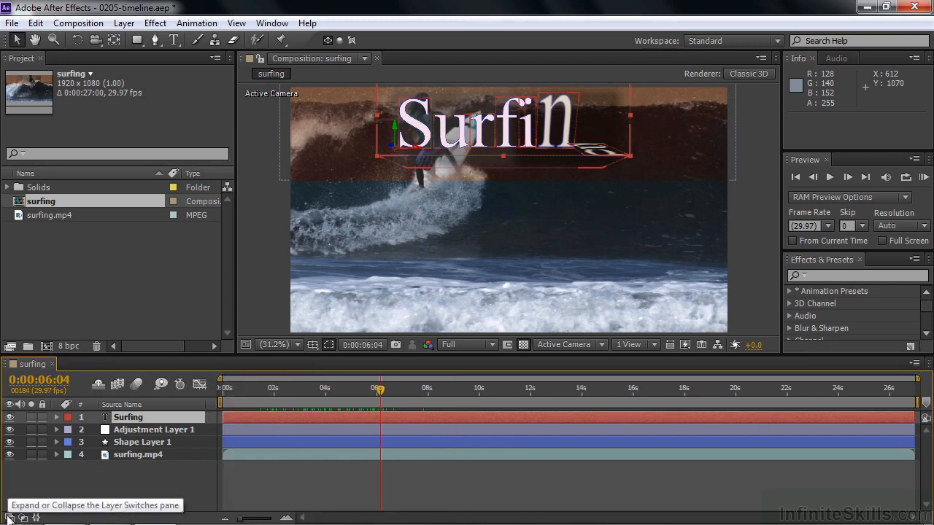
pyautogui.click(8, 518)
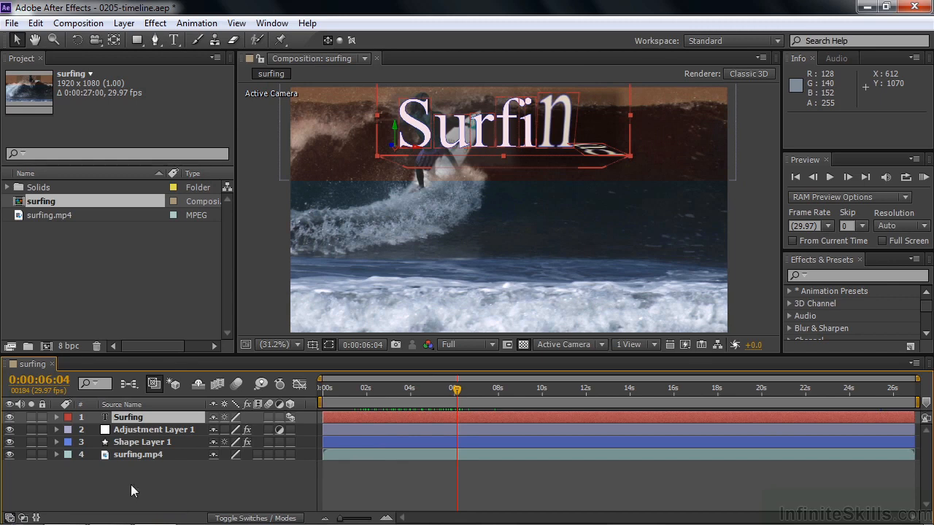
# Step: Hide the Switches column in the surfing timeline and show it again
pyautogui.rightClick(166, 403)
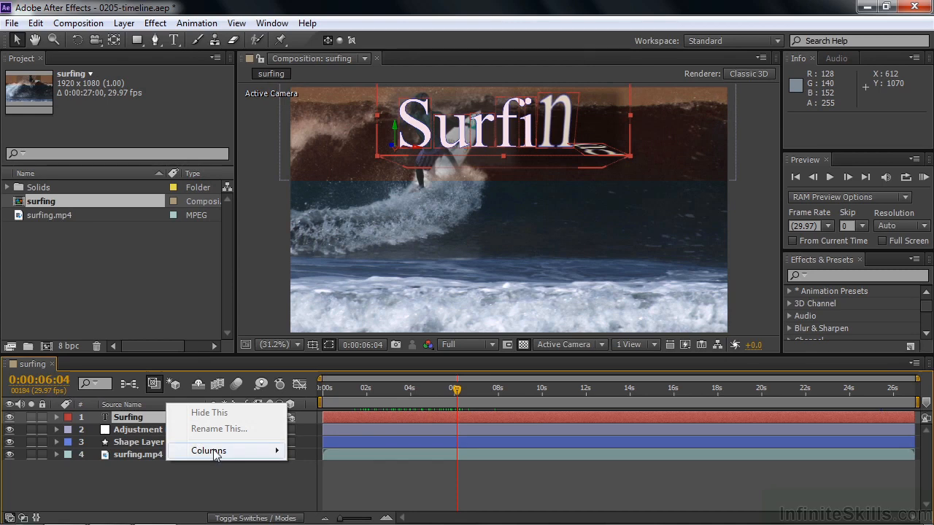
pyautogui.moveTo(216, 456)
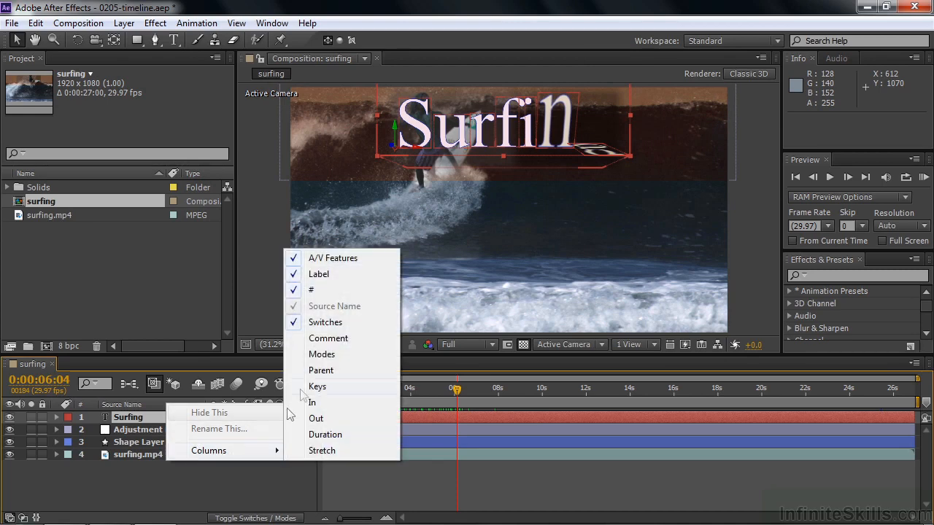
pyautogui.click(303, 325)
pyautogui.rightClick(190, 406)
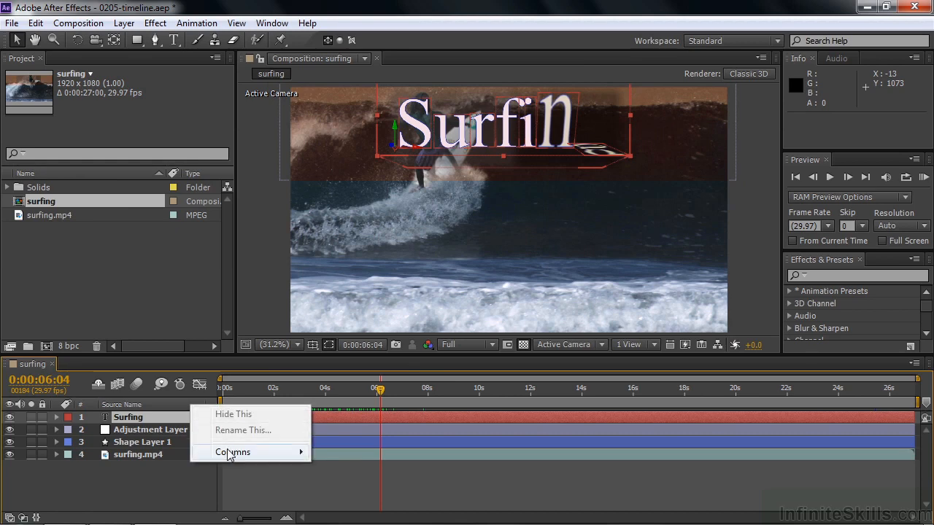
pyautogui.moveTo(231, 454)
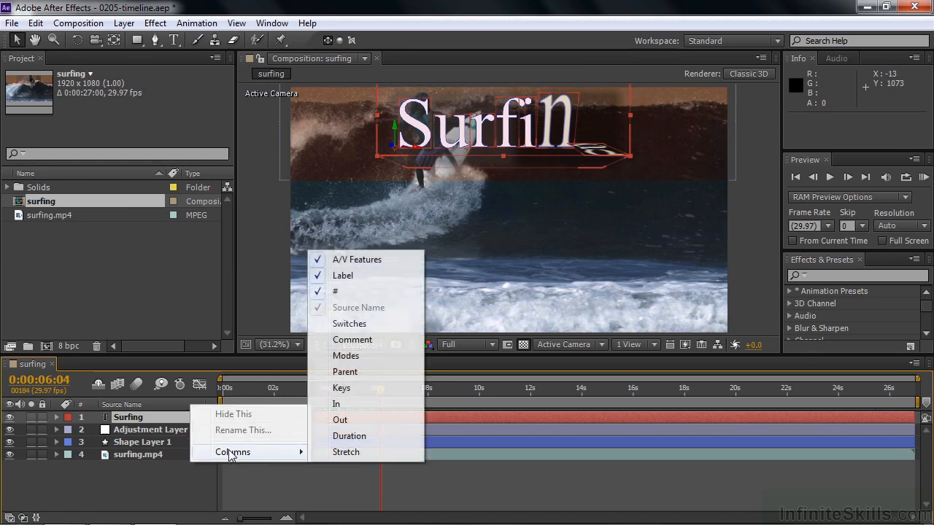
pyautogui.click(354, 326)
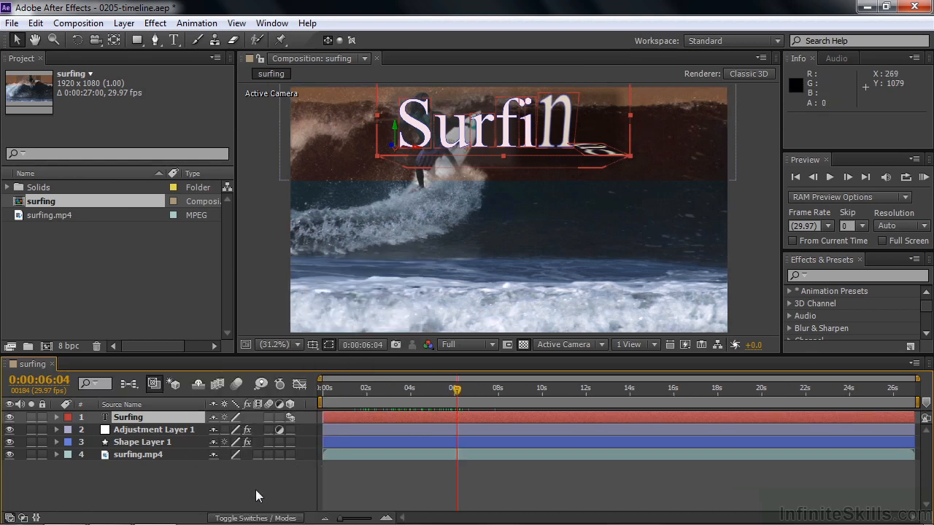
# Step: Expand the Transfer Controls pane and try the Linear Burn blending mode on the Surfing text layer, returning it to Normal
pyautogui.click(22, 517)
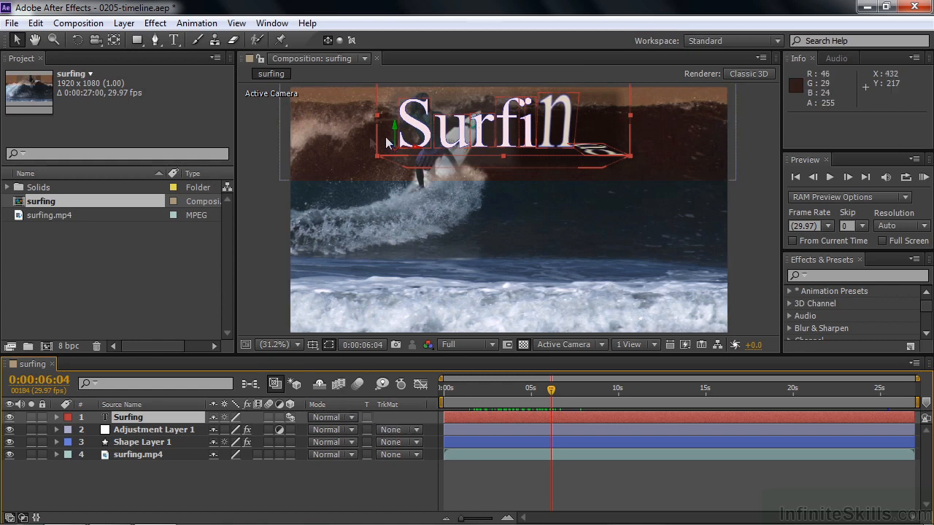
pyautogui.click(351, 419)
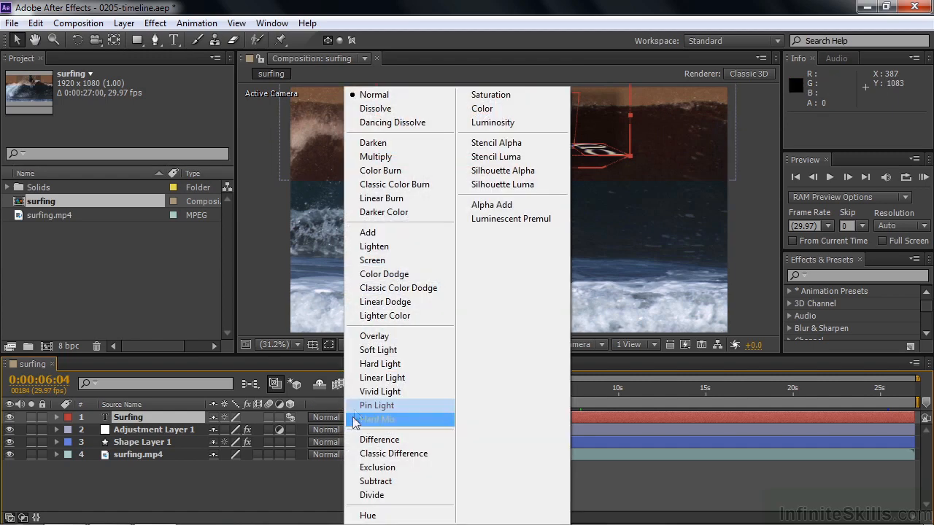
pyautogui.click(364, 211)
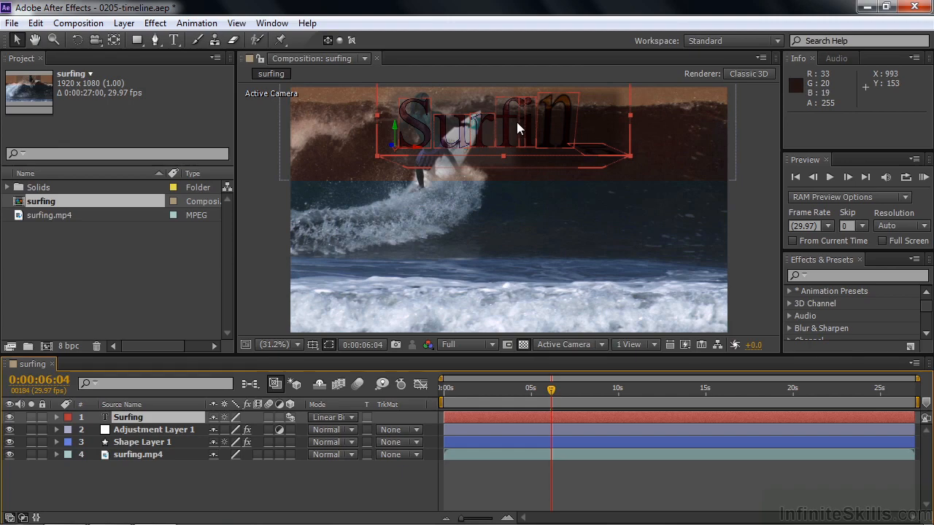
pyautogui.click(352, 419)
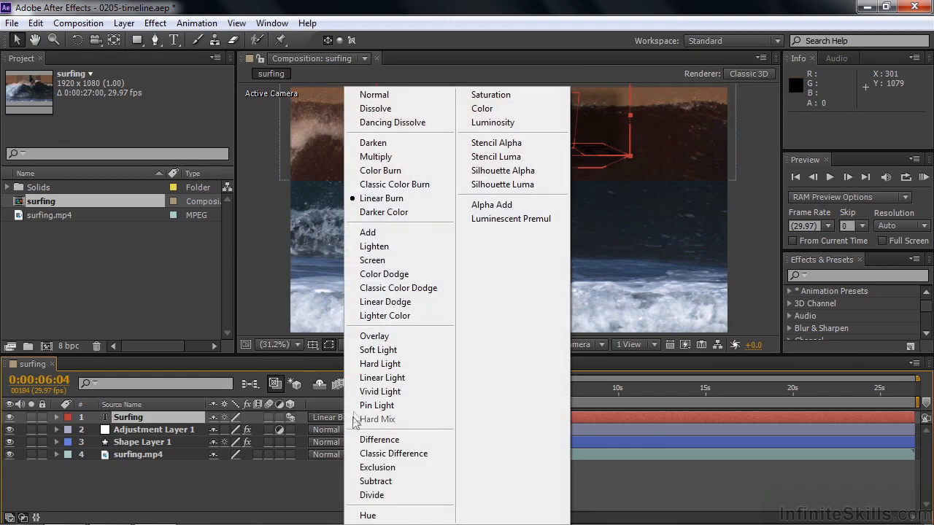
pyautogui.click(384, 100)
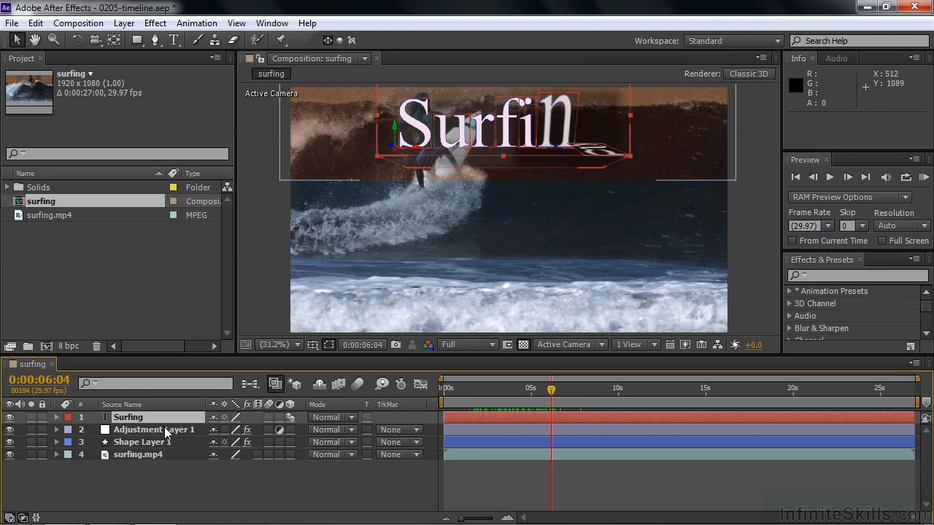
# Step: Set Adjustment Layer 1's track matte to Alpha Matte "Surfing" and preview it at 0:00:02:11 and 0:00:10:21
pyautogui.click(422, 435)
pyautogui.click(430, 360)
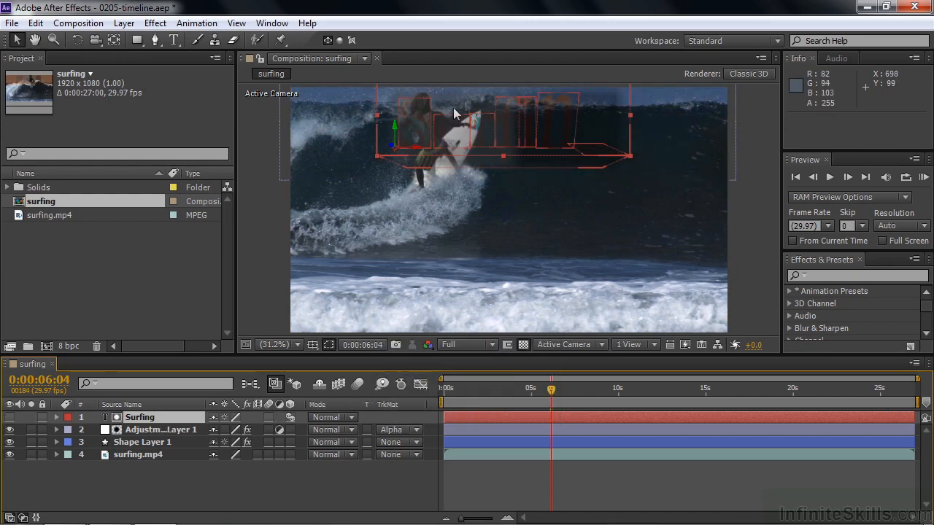
pyautogui.moveTo(552, 391); pyautogui.dragTo(486, 402)
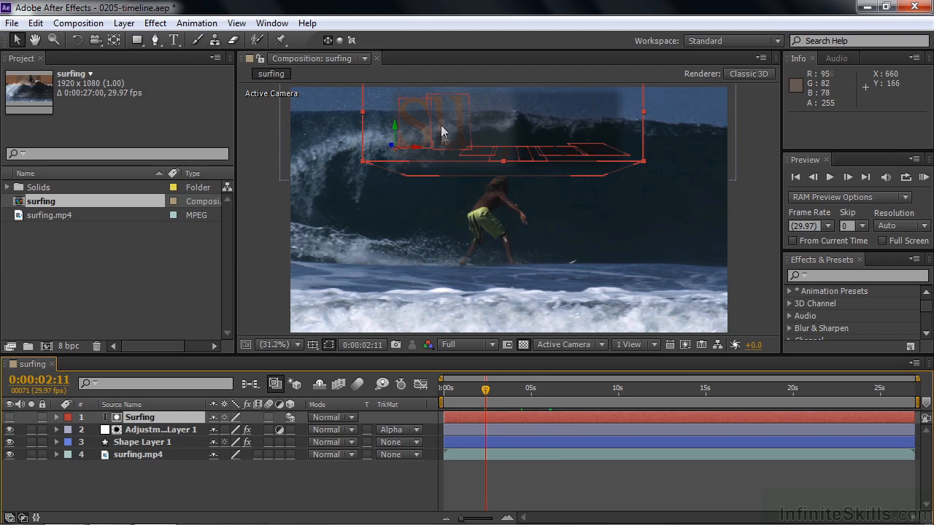
pyautogui.moveTo(486, 391); pyautogui.dragTo(630, 392)
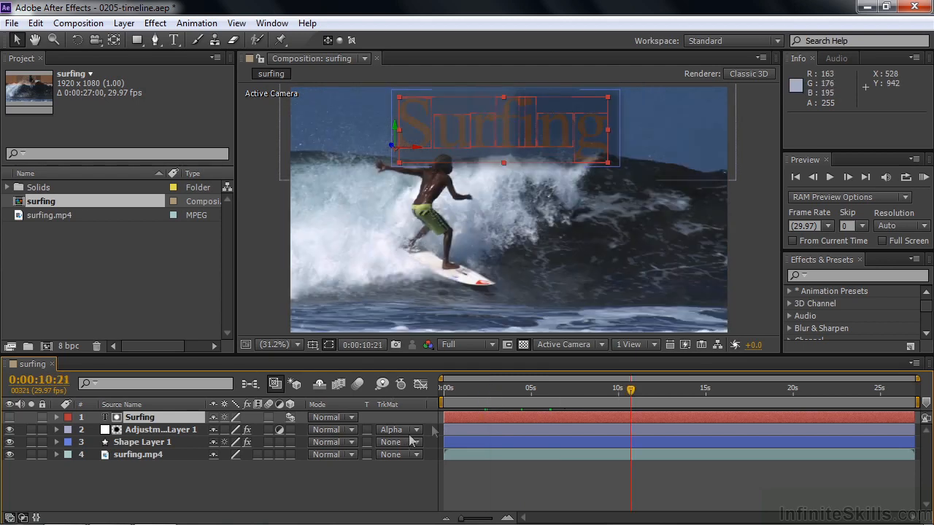
# Step: Try Alpha Inverted Matte "Surfing" on Adjustment Layer 1, set it back to No Track Matte, and collapse the Transfer Controls pane
pyautogui.click(415, 430)
pyautogui.click(435, 385)
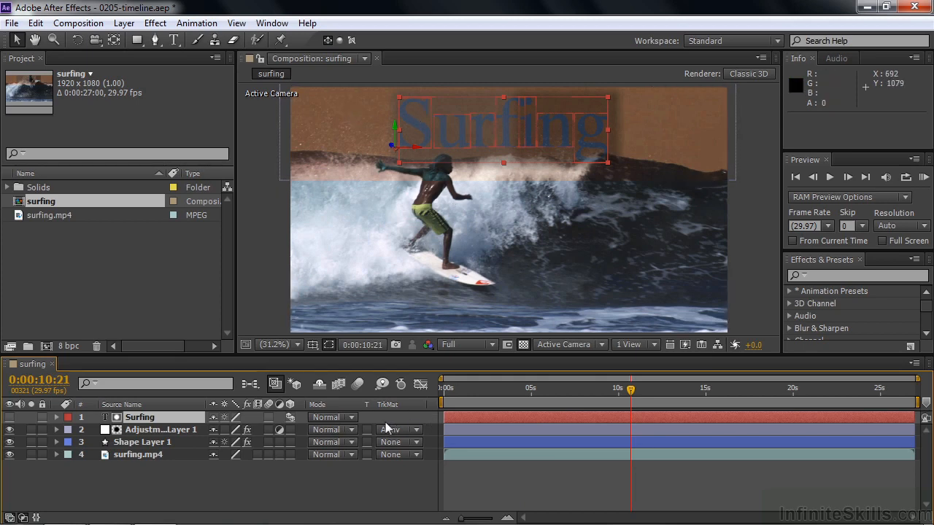
pyautogui.click(415, 431)
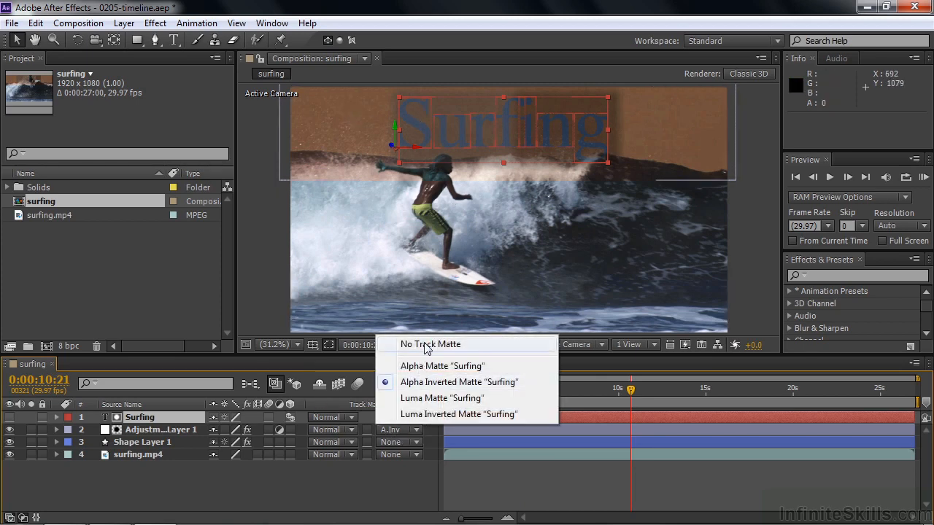
pyautogui.click(427, 348)
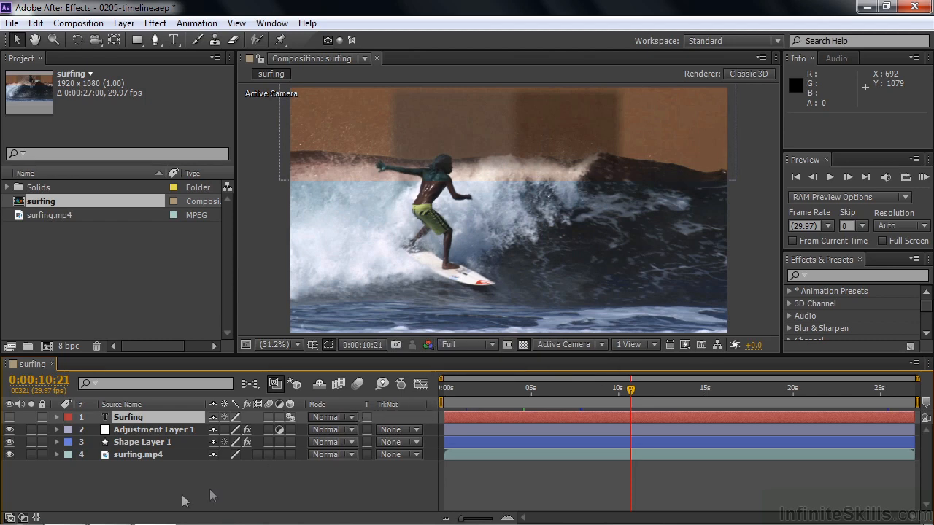
pyautogui.click(22, 518)
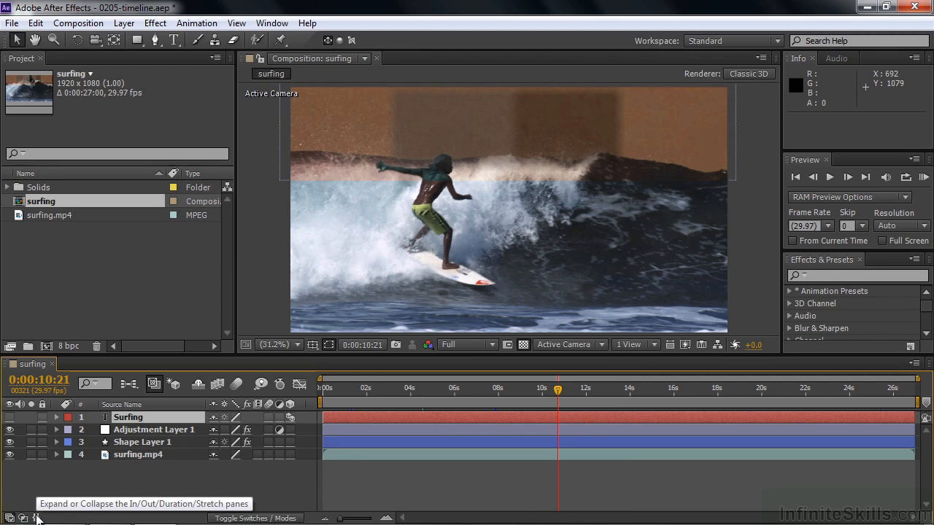
# Step: With the In/Out/Duration/Stretch panes expanded, try trimming Surfing's in point to 0:00:06:21, undo the trim, and make the layer visible
pyautogui.click(36, 518)
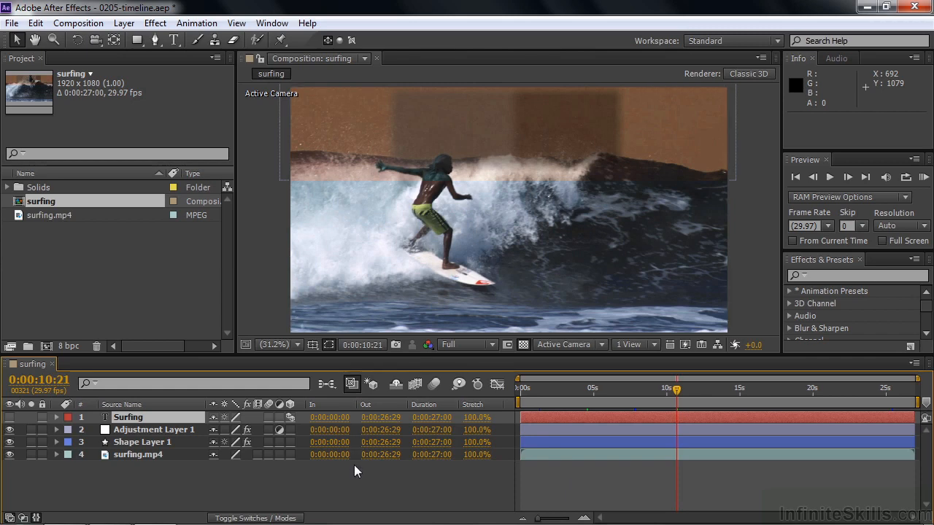
pyautogui.moveTo(521, 417); pyautogui.dragTo(619, 416)
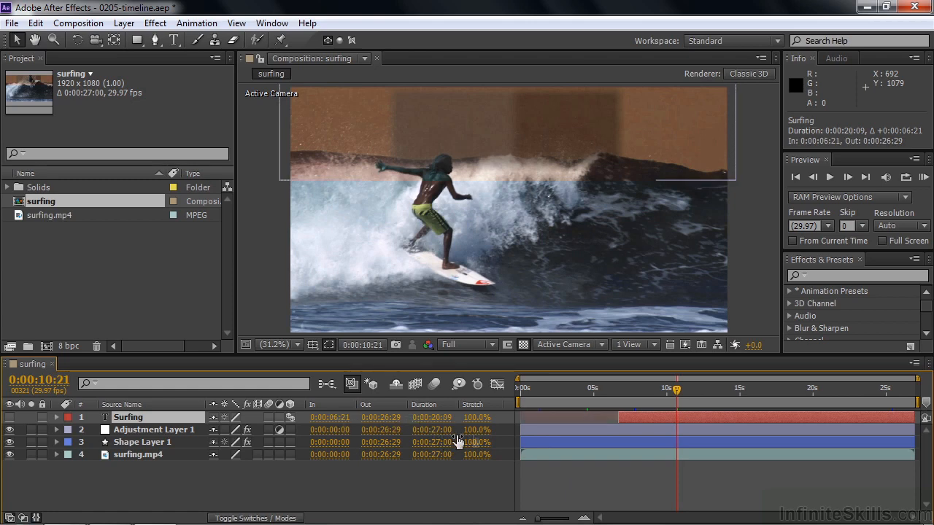
pyautogui.hotkey('ctrl', 'z')
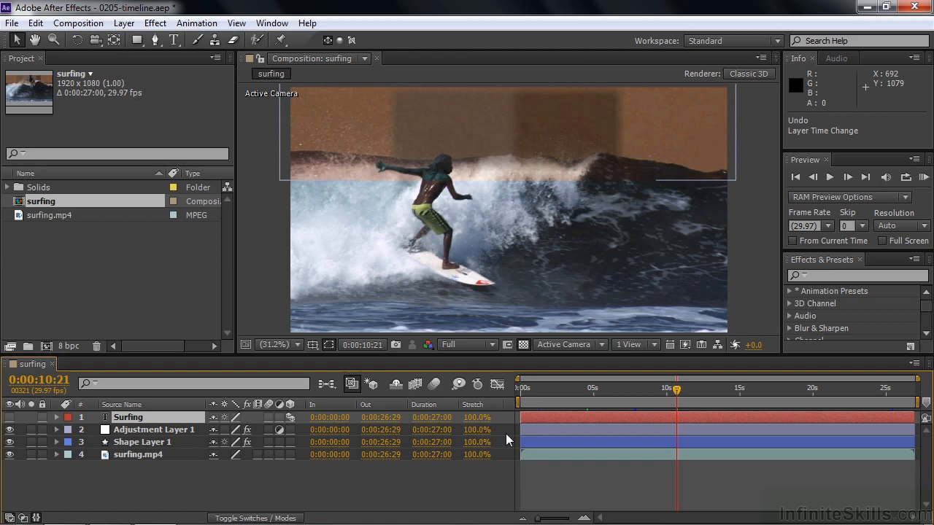
pyautogui.click(10, 418)
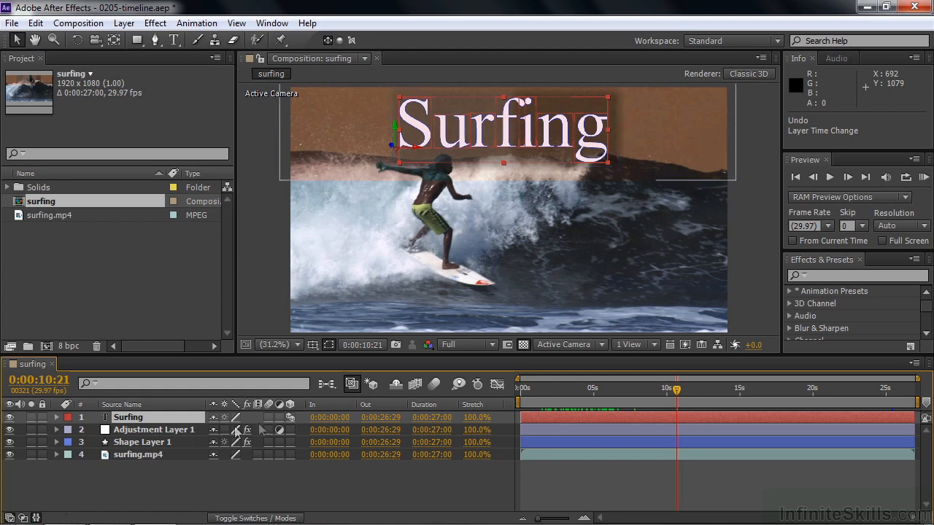
# Step: Hide the Out column from the timeline and collapse the remaining In/Out/Duration/Stretch panes
pyautogui.rightClick(335, 406)
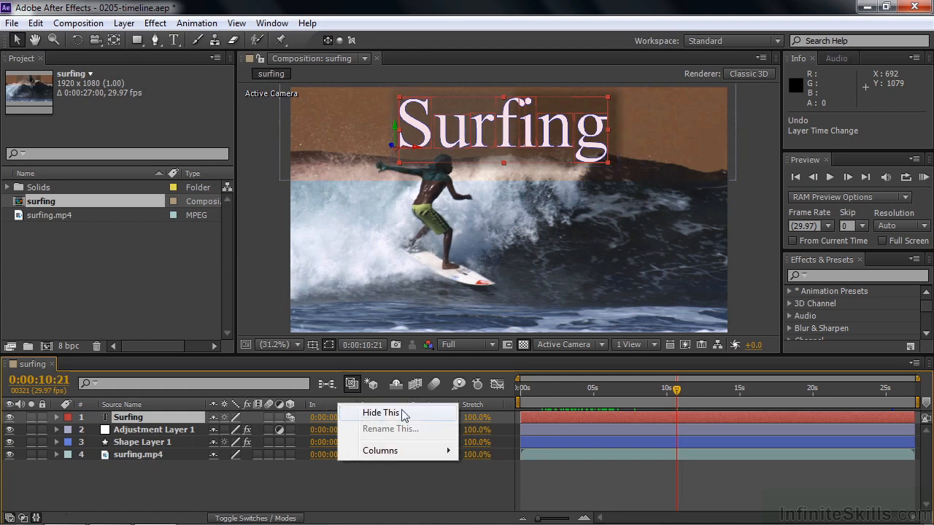
pyautogui.moveTo(384, 452)
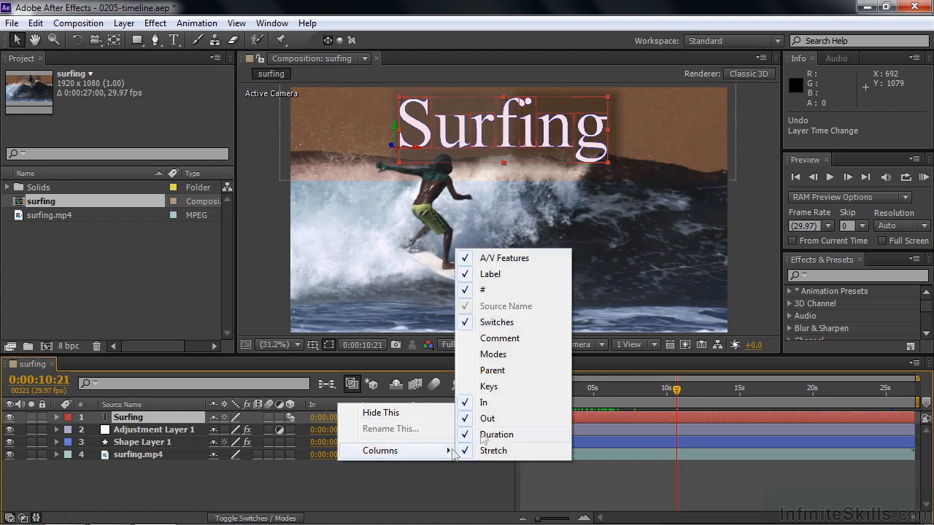
pyautogui.click(406, 493)
pyautogui.rightClick(383, 402)
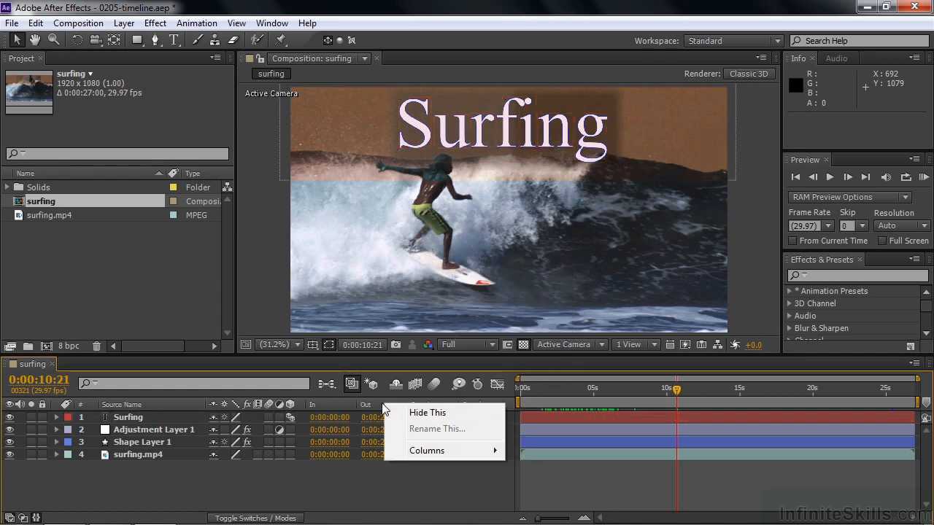
pyautogui.click(387, 412)
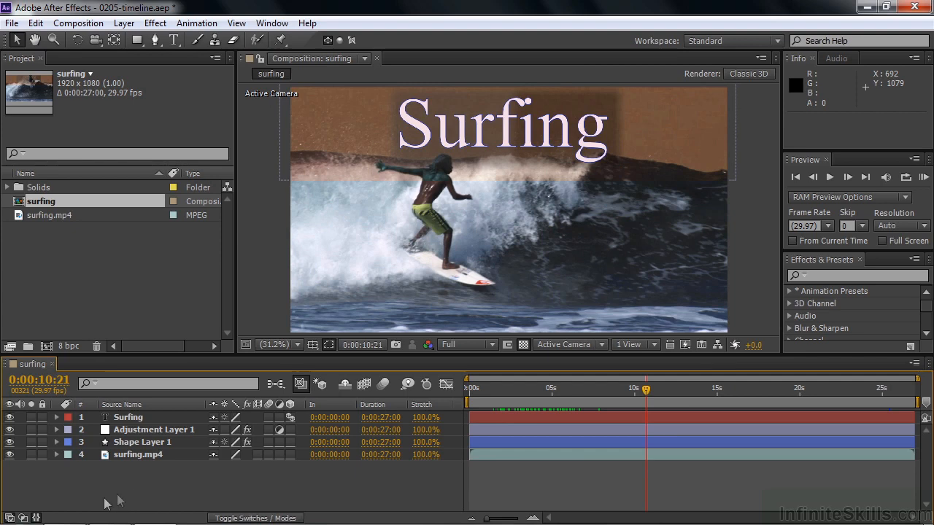
pyautogui.click(37, 517)
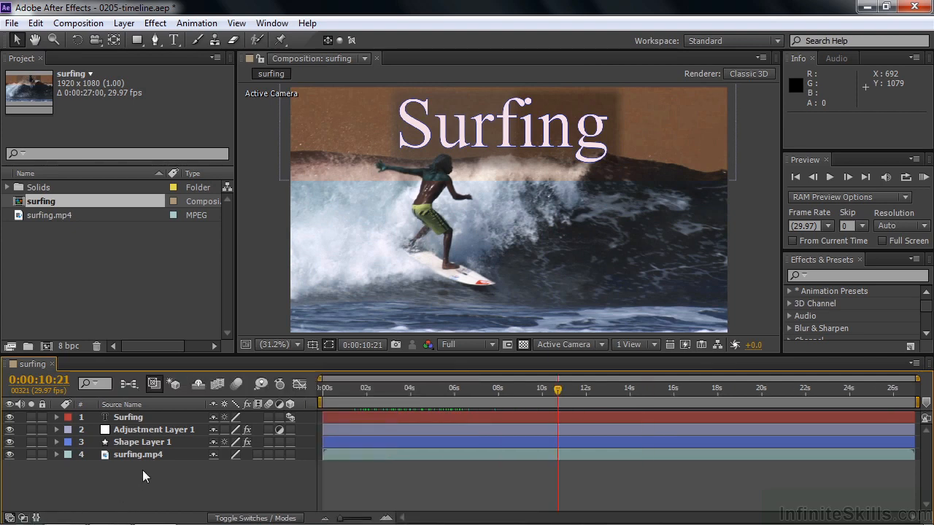
# Step: Toggle the timeline repeatedly between the layer switches and the blending modes, ending on the switches
pyautogui.click(257, 518)
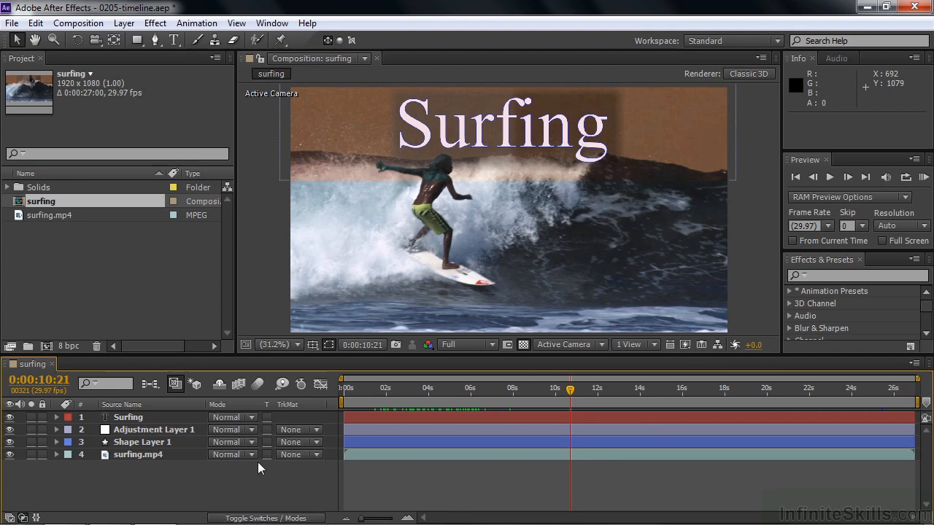
pyautogui.click(261, 518)
pyautogui.click(263, 518)
pyautogui.click(261, 517)
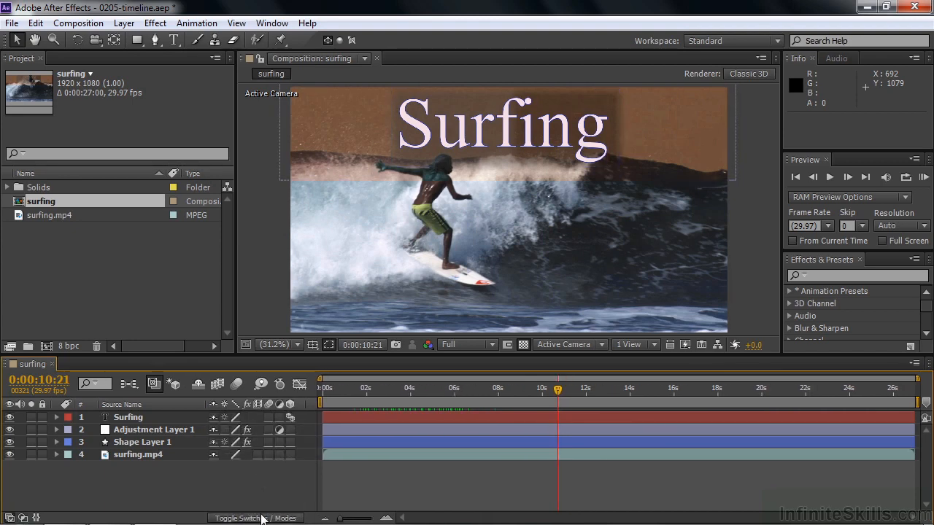
pyautogui.click(261, 518)
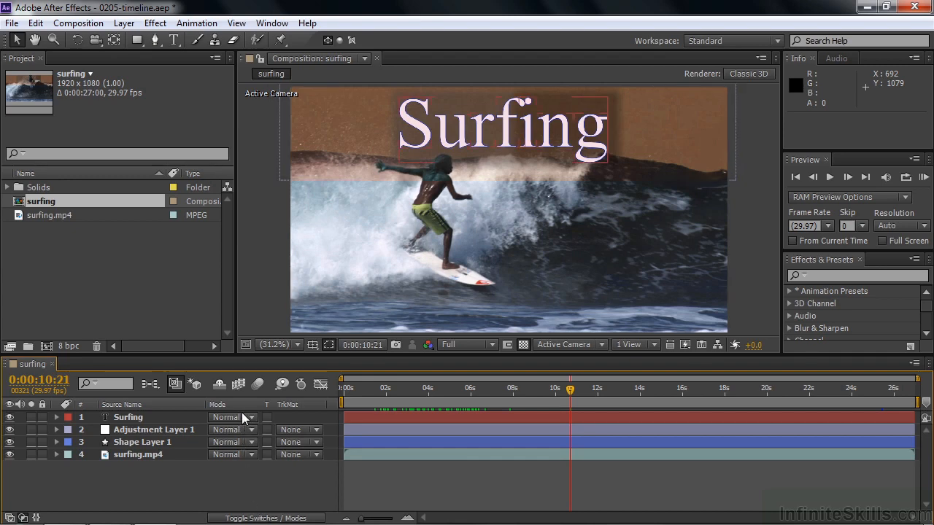
pyautogui.click(263, 518)
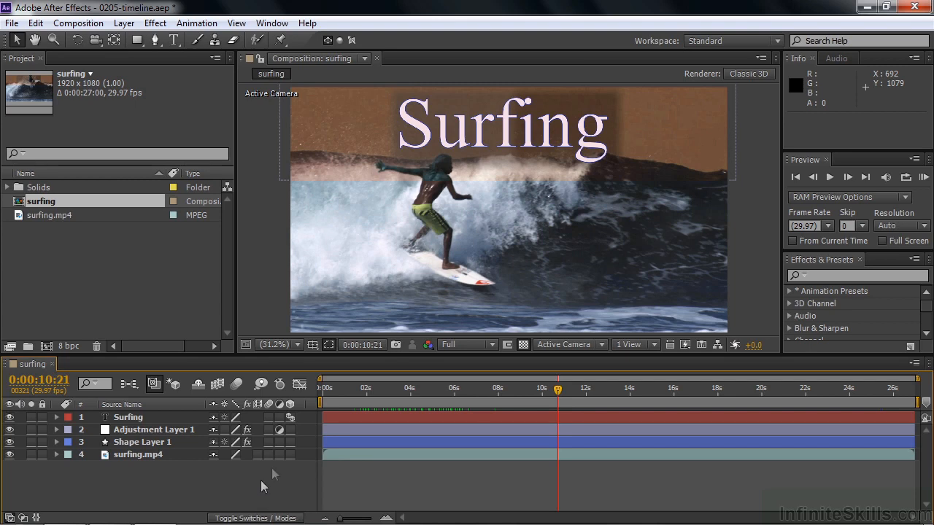
# Step: Show the Parent column in the timeline and hide it again
pyautogui.rightClick(315, 403)
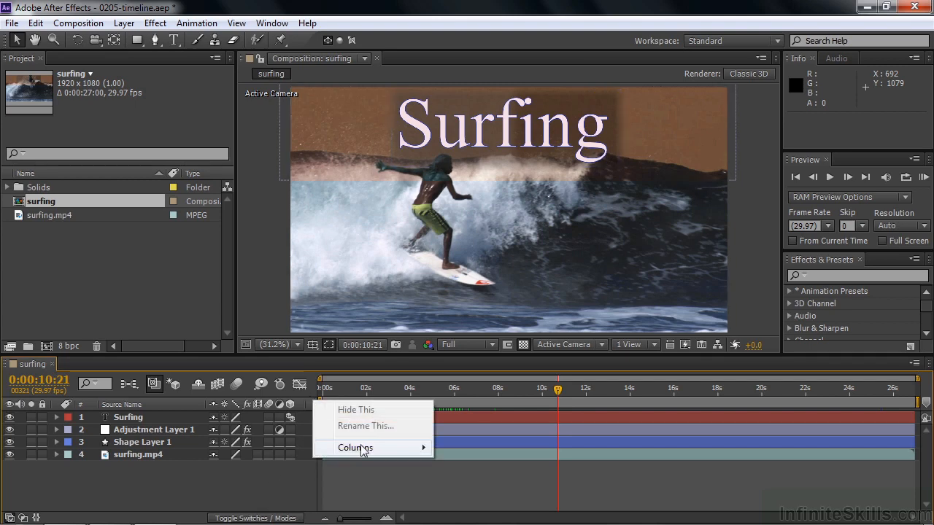
pyautogui.moveTo(362, 451)
pyautogui.click(464, 369)
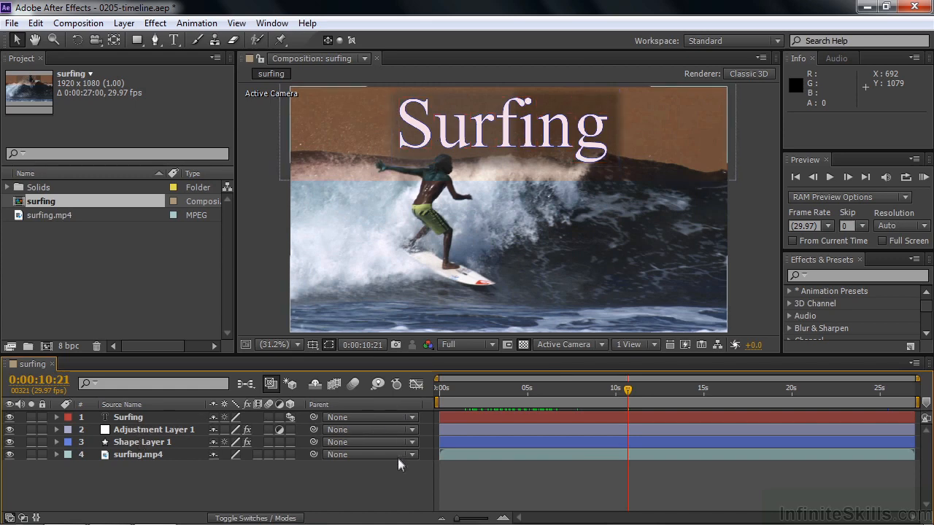
pyautogui.rightClick(377, 404)
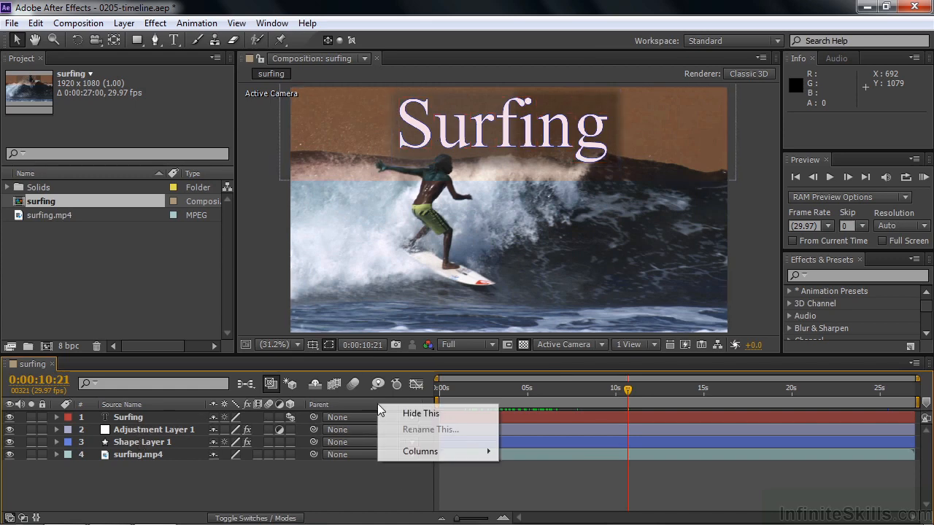
pyautogui.click(420, 414)
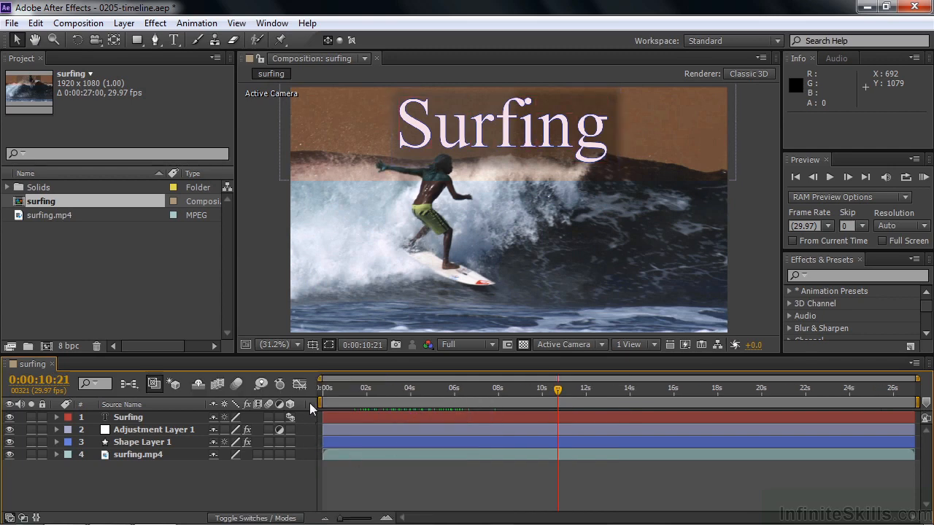
# Step: Show the Keys column in the surfing composition's timeline
pyautogui.rightClick(312, 406)
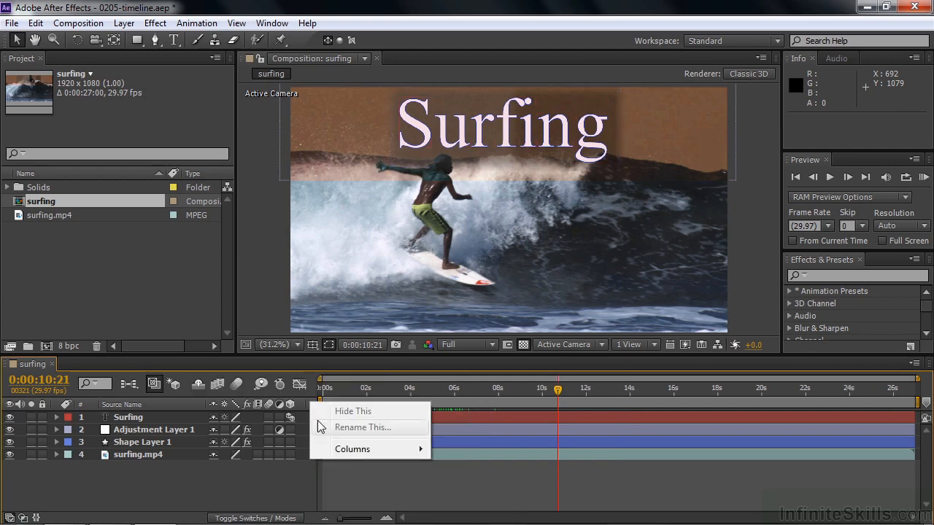
pyautogui.moveTo(348, 450)
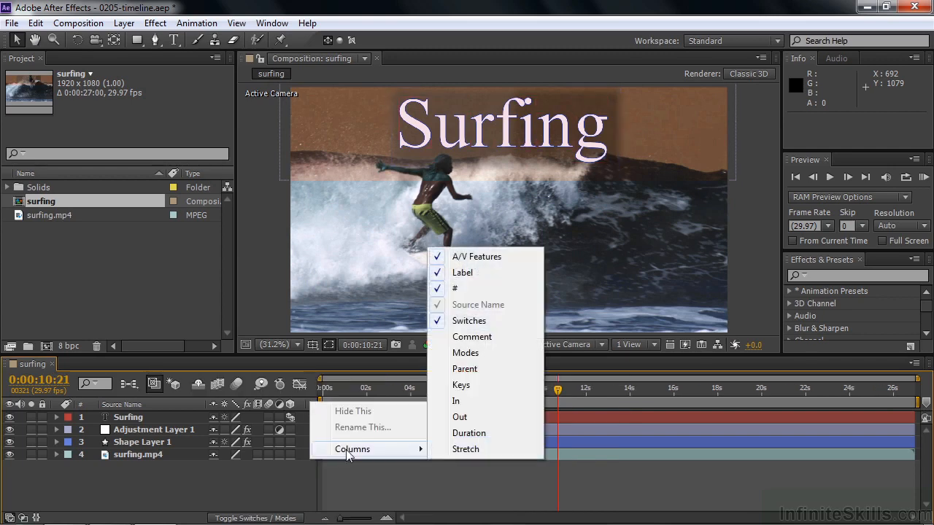
pyautogui.click(466, 390)
# Step: Show the Comment column, open the Surfing layer's comment field for editing, and hide the column again
pyautogui.rightClick(337, 407)
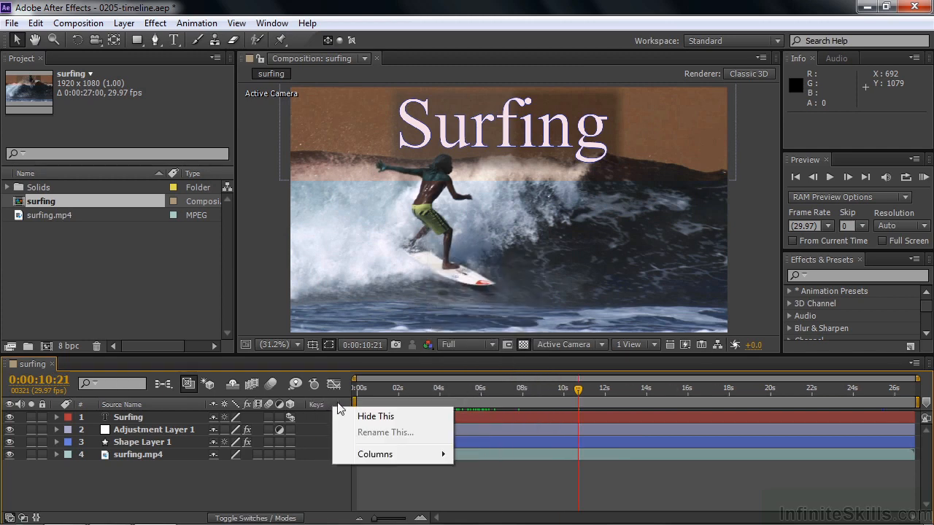
pyautogui.moveTo(377, 454)
pyautogui.click(487, 344)
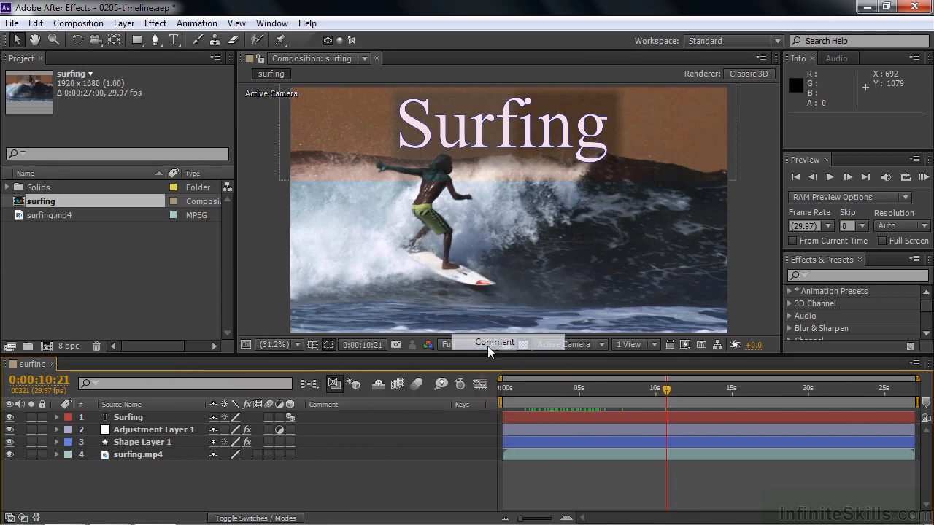
pyautogui.click(327, 419)
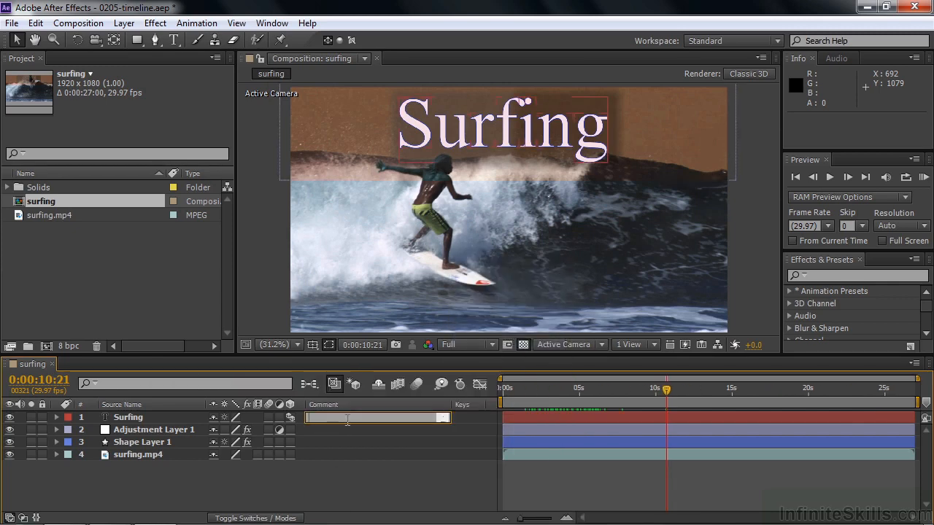
pyautogui.rightClick(398, 410)
pyautogui.click(426, 413)
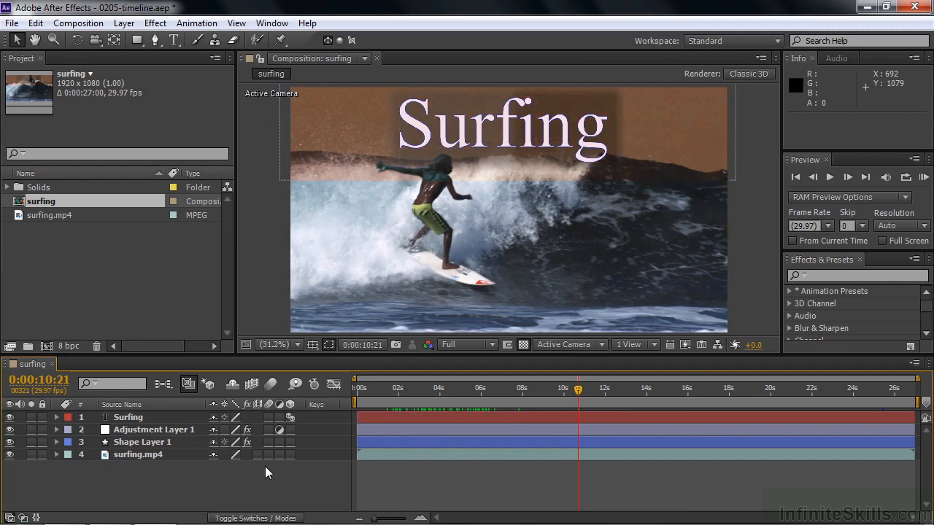
# Step: Step back through the Surfing layer's Start keyframes to the first one at 0:00:01:09, and hide the Keys column
pyautogui.press('u')
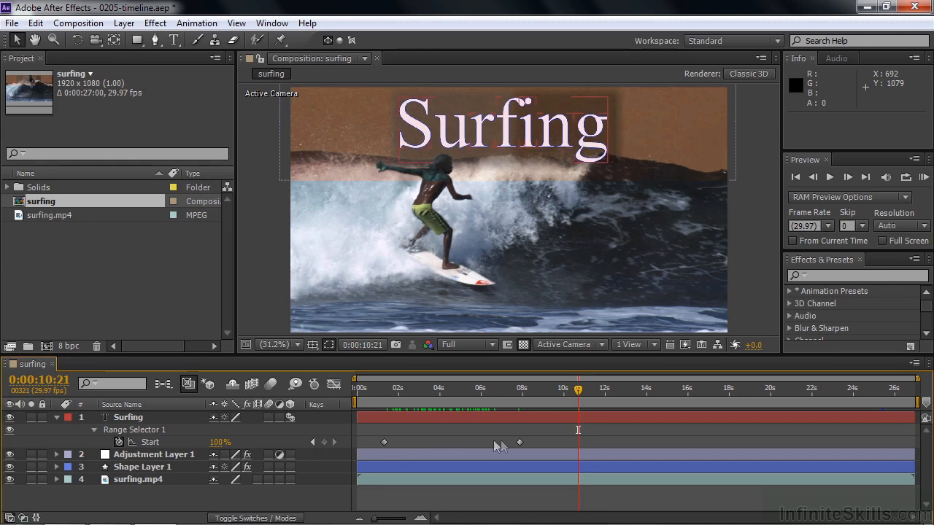
pyautogui.click(312, 442)
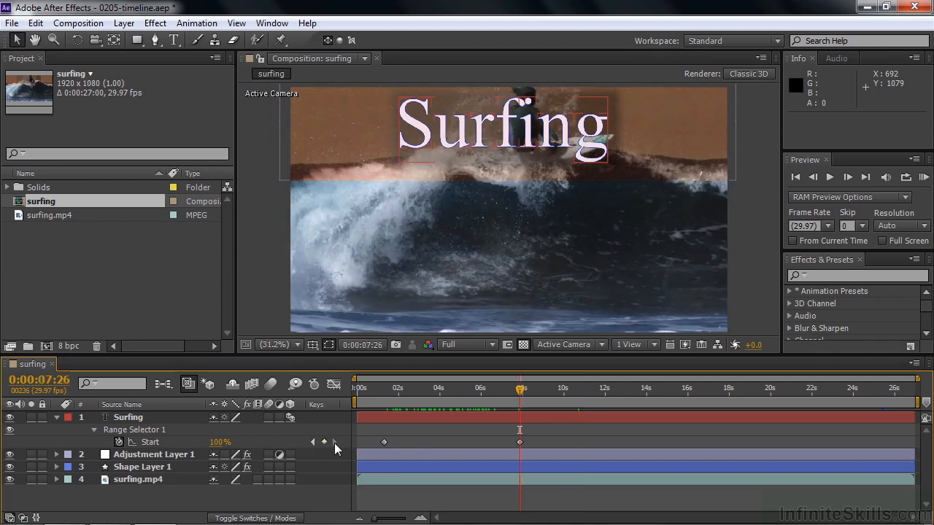
pyautogui.click(312, 441)
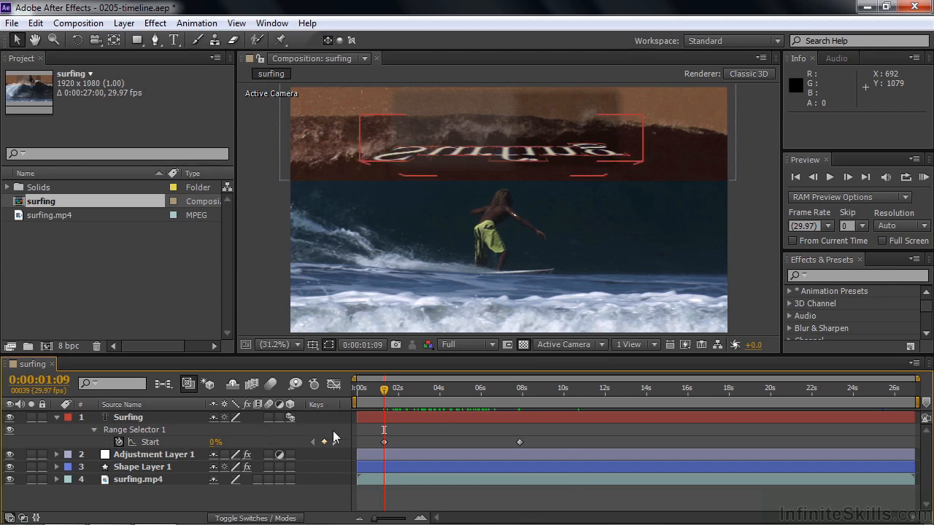
pyautogui.rightClick(323, 403)
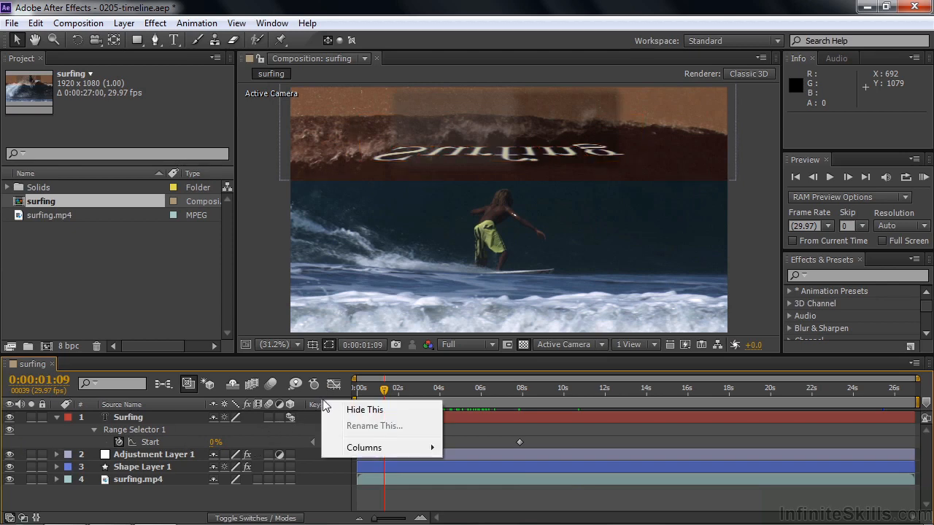
pyautogui.click(379, 411)
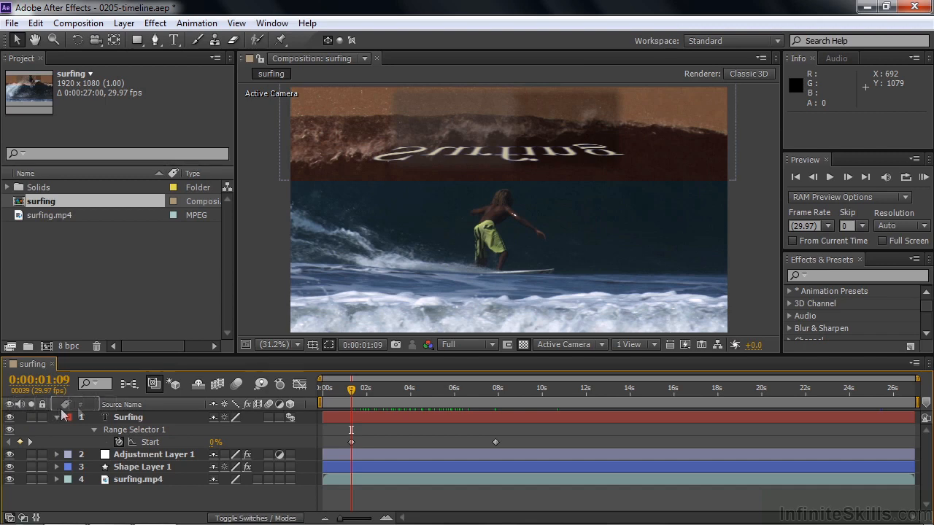
# Step: Reorder the timeline columns by moving A/V Features to the end, Switches to the front, and A/V Features back to the front
pyautogui.moveTo(147, 420); pyautogui.dragTo(287, 409)
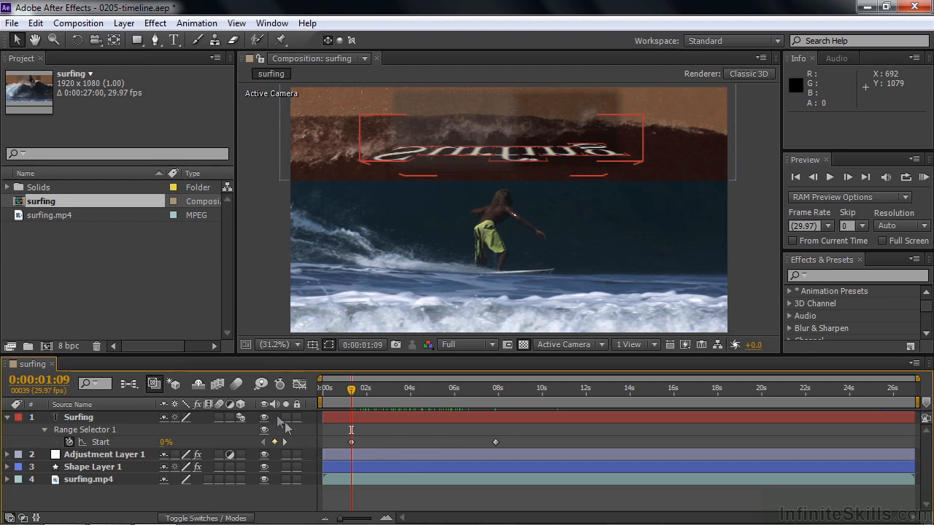
pyautogui.moveTo(194, 407); pyautogui.dragTo(2, 417)
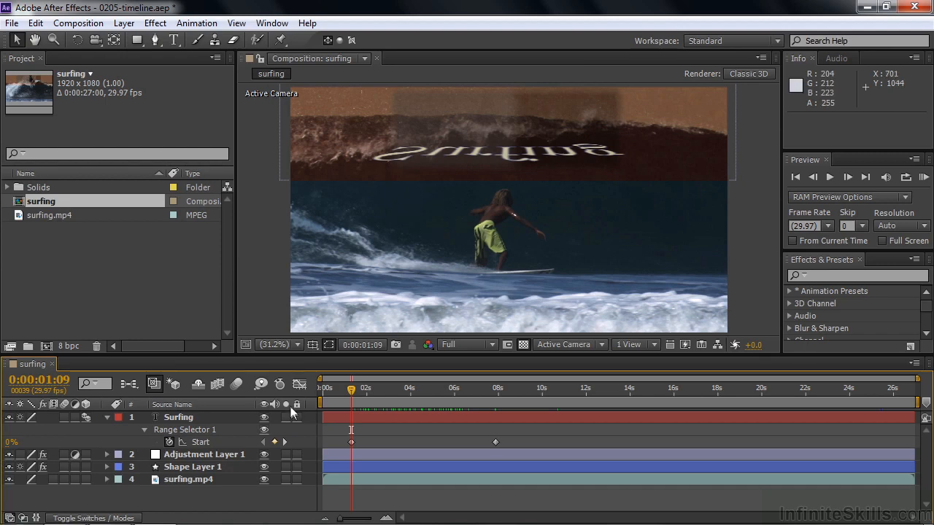
pyautogui.moveTo(290, 405); pyautogui.dragTo(14, 406)
# Step: Display layer names instead of source names and move the Switches column back after the Layer Name column
pyautogui.click(206, 403)
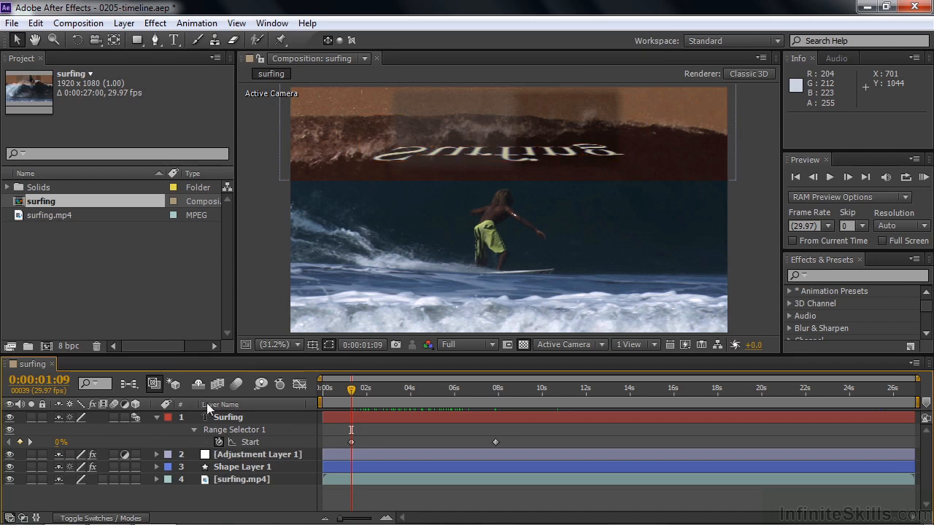
pyautogui.moveTo(73, 406); pyautogui.dragTo(292, 406)
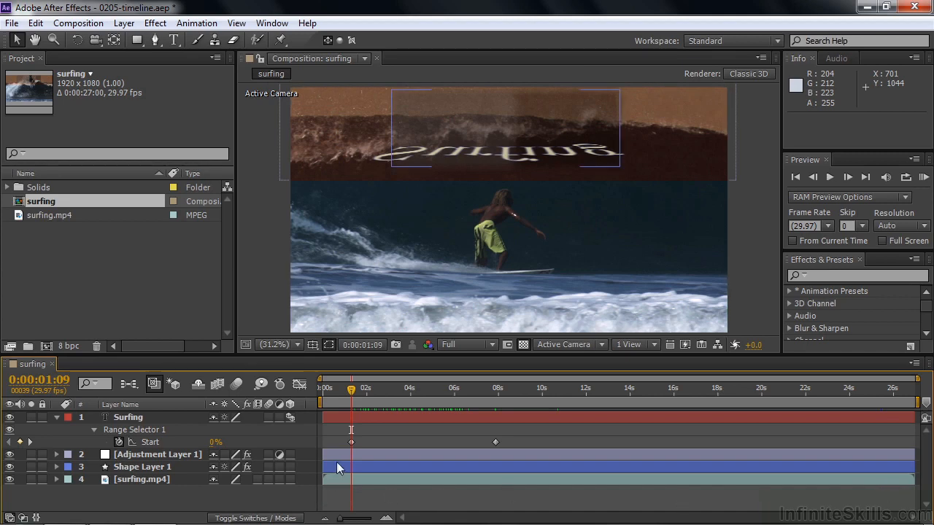
# Step: Zoom the timeline in to single frames around the current time and back out to the whole composition
pyautogui.moveTo(339, 519)
pyautogui.mouseDown()
pyautogui.moveTo(368, 519)
pyautogui.moveTo(340, 519)
pyautogui.mouseUp()
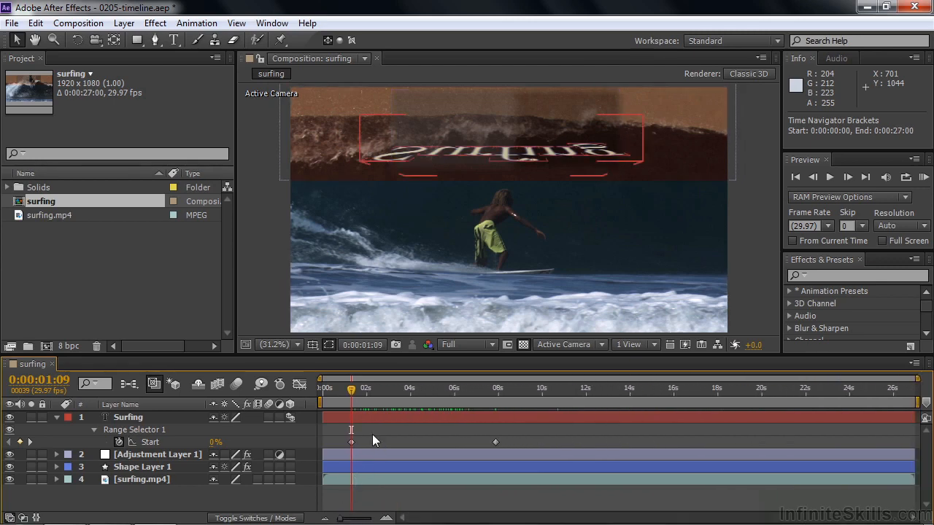
pyautogui.press(';')
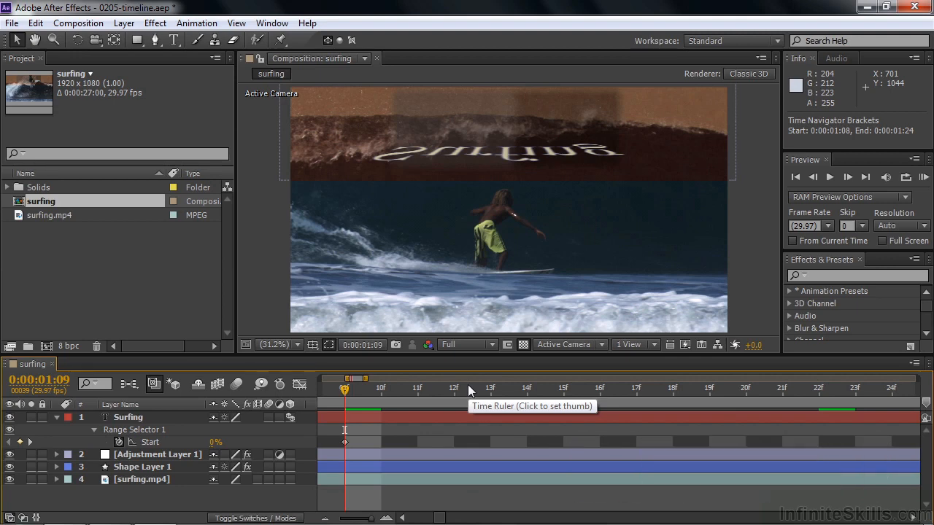
pyautogui.hotkey('shift', ';')
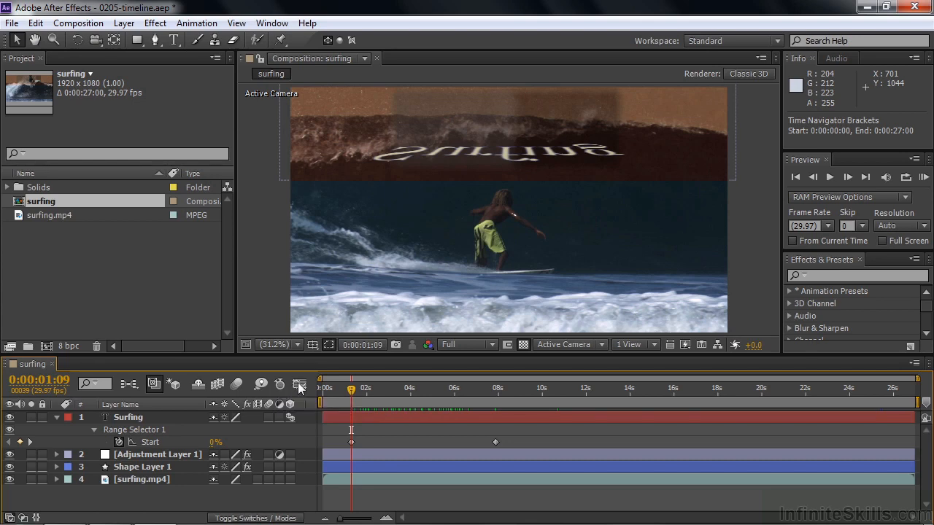
# Step: Switch the timeline to the Graph Editor and return to the layer bars
pyautogui.click(298, 383)
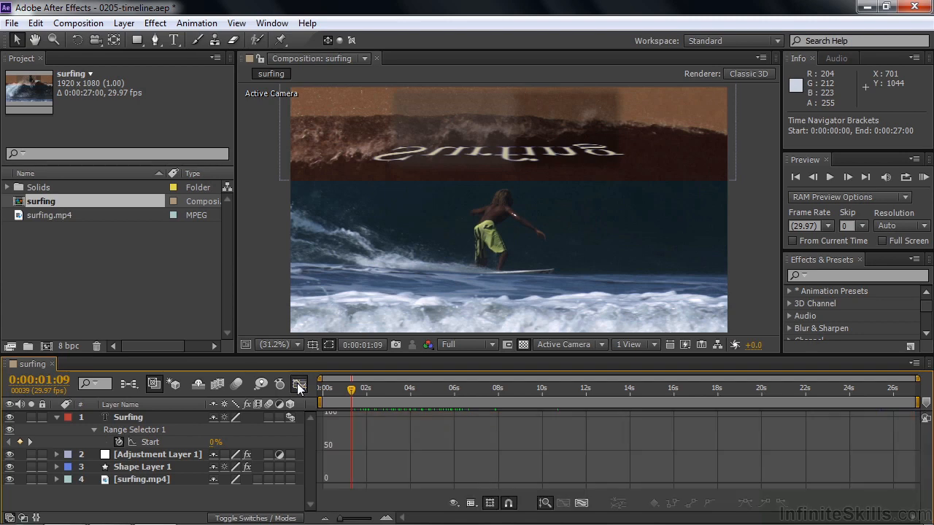
pyautogui.click(298, 384)
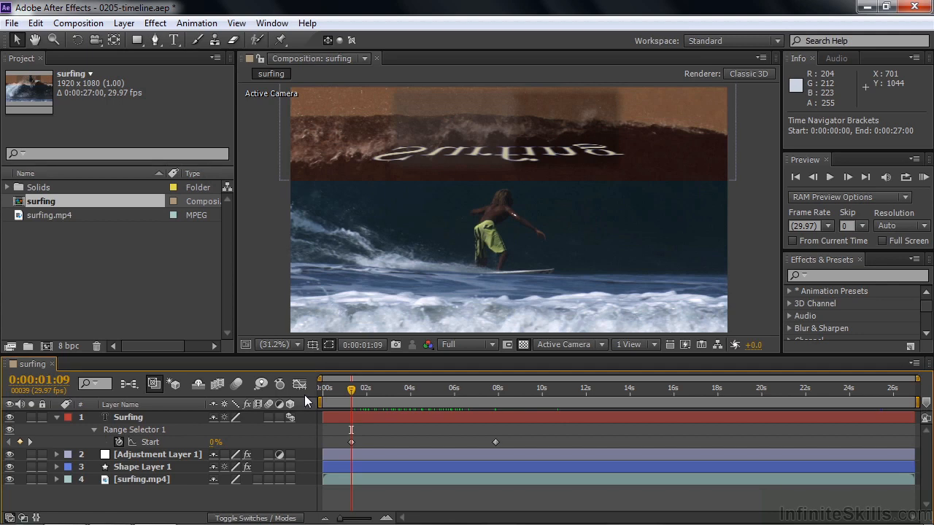
pyautogui.click(305, 430)
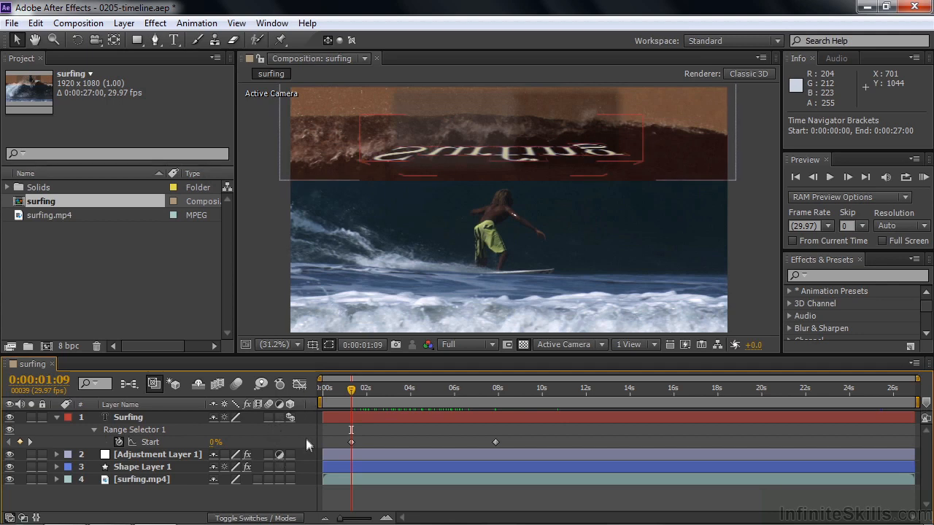